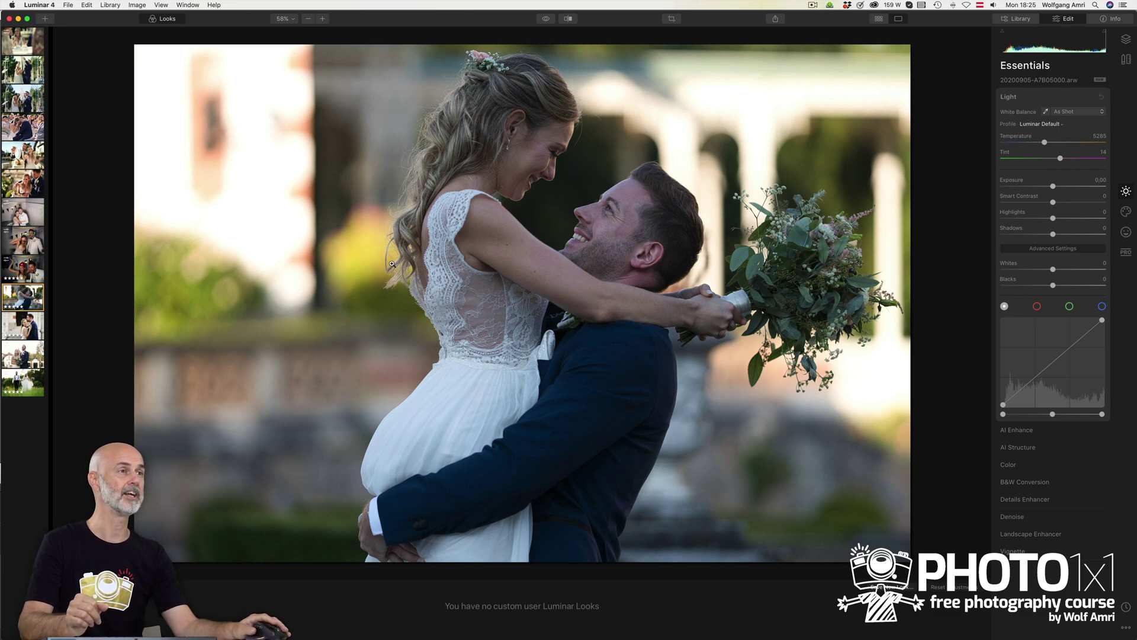
Compare the unedited wedding photo with its finished edit.
{"action": "key", "text": "super+z"}
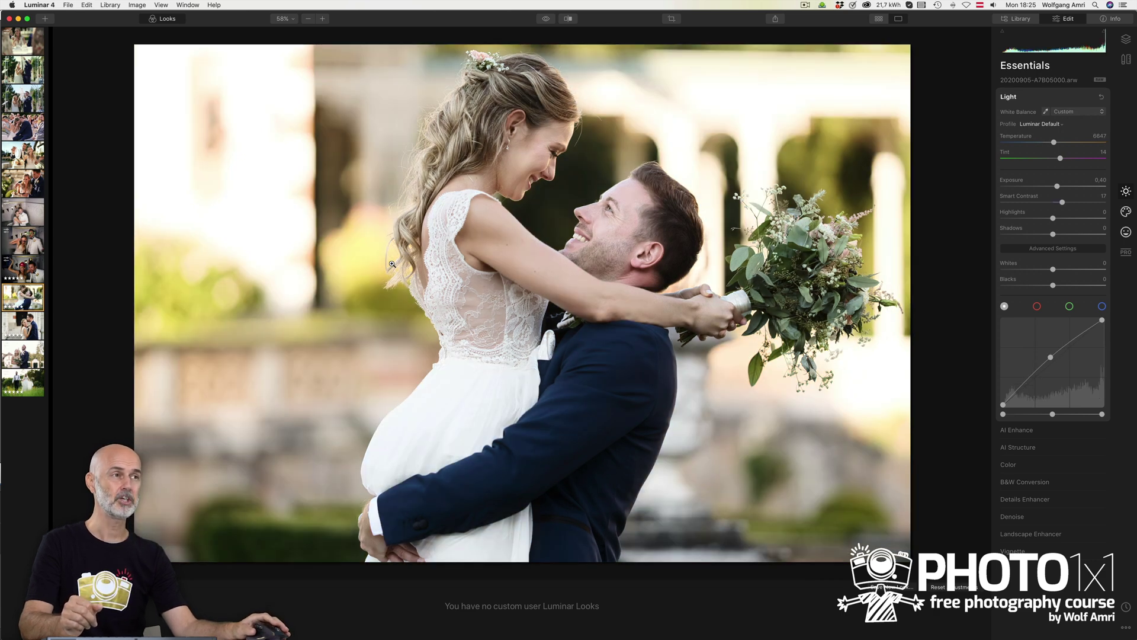
{"action": "key", "text": "super+shift+z"}
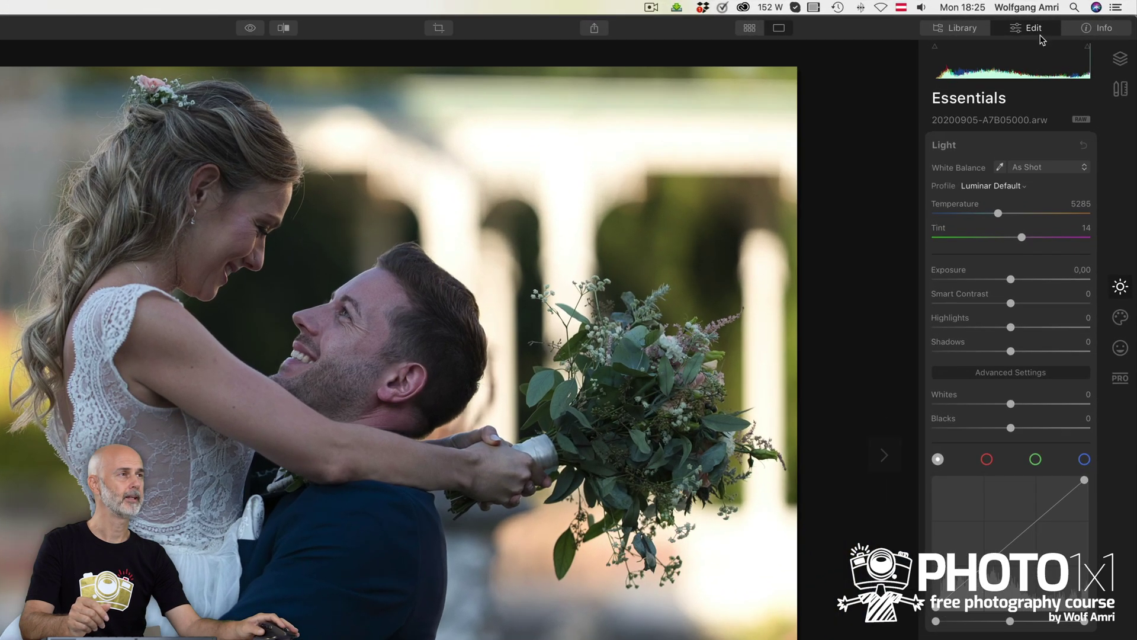
Lift the midtones slightly in the advanced Light tone curve and set Exposure to 0.40.
{"action": "left_click", "coordinate": [1078, 34]}
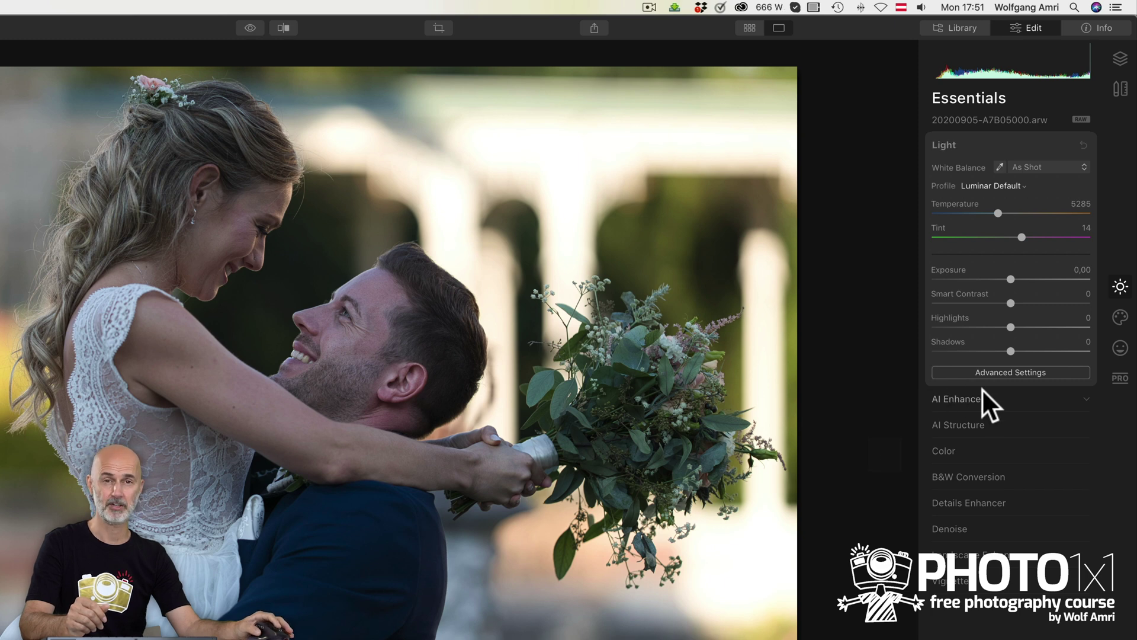
{"action": "left_click", "coordinate": [997, 371]}
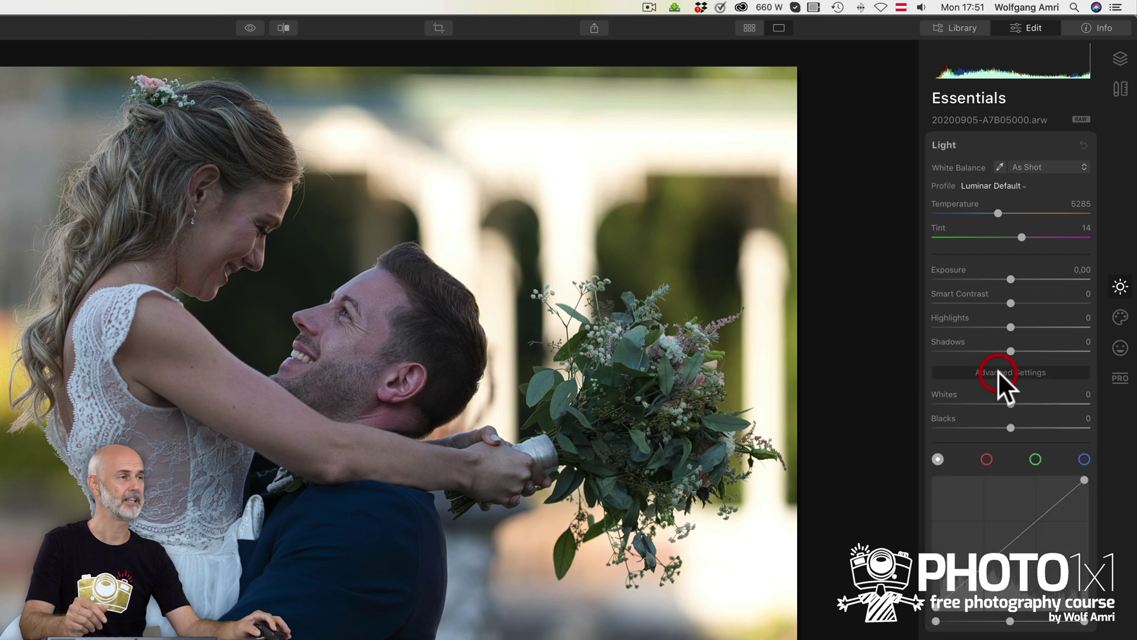
{"action": "left_click", "coordinate": [1010, 543]}
{"action": "left_click_drag", "start_coordinate": [1010, 543], "coordinate": [1006, 535]}
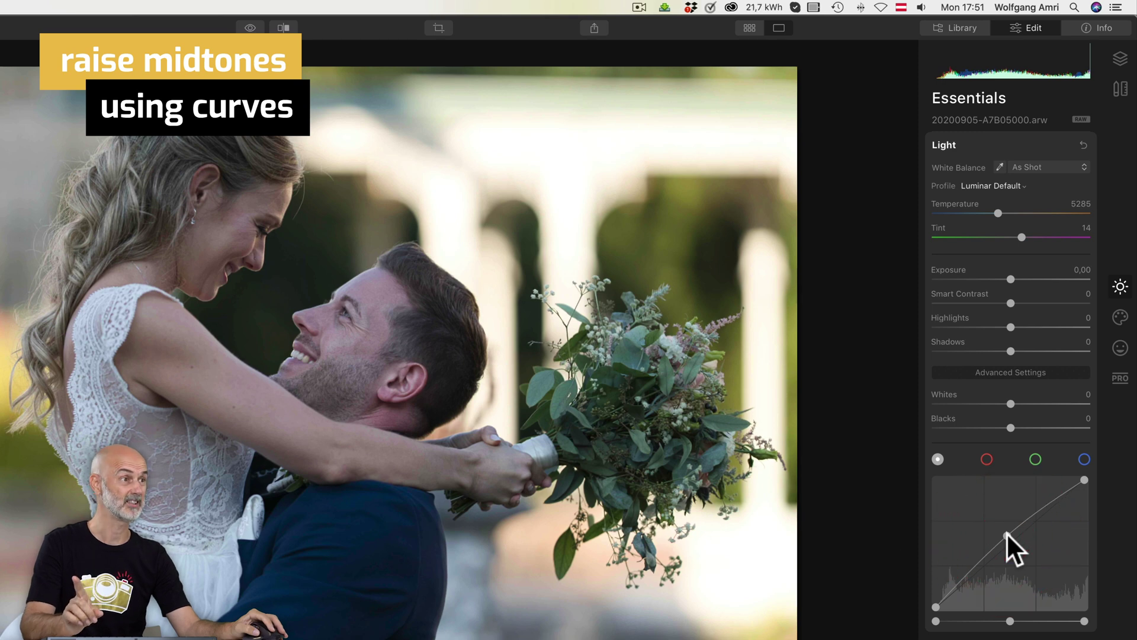
{"action": "left_click_drag", "start_coordinate": [1011, 279], "coordinate": [1013, 279]}
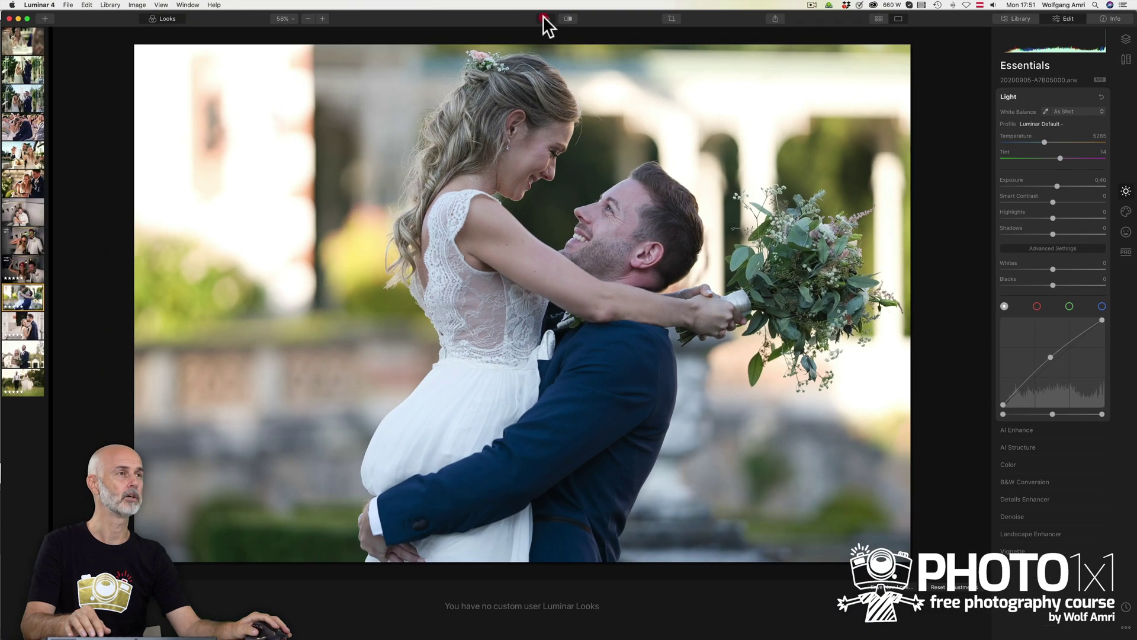
Compare the wedding photo before and after the curve and exposure adjustments.
{"action": "left_click", "coordinate": [543, 18]}
{"action": "left_click", "coordinate": [543, 18]}
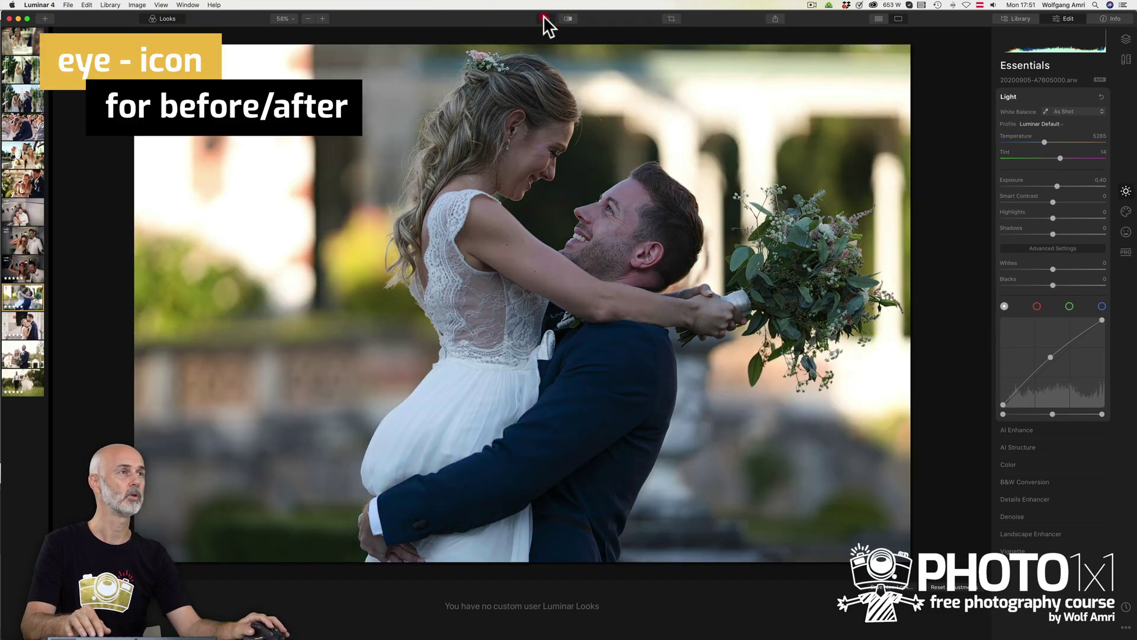
{"action": "left_click", "coordinate": [543, 18]}
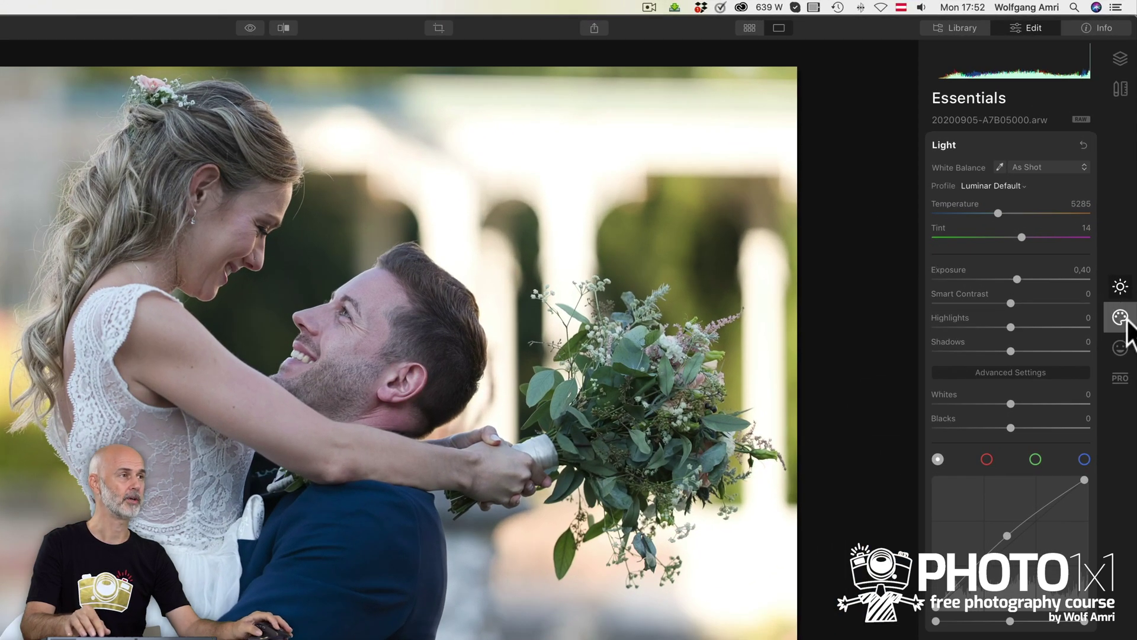
Apply the Santa Barbara LUT to the photo with the creative Color Styles adjustment.
{"action": "left_click", "coordinate": [1119, 318]}
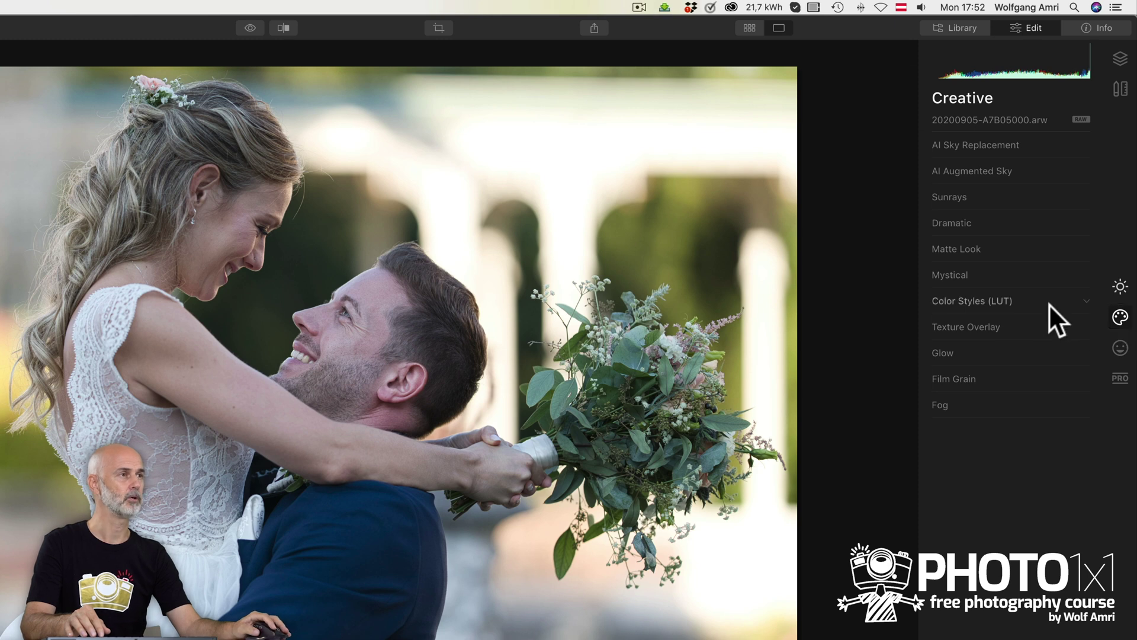
{"action": "left_click", "coordinate": [974, 299]}
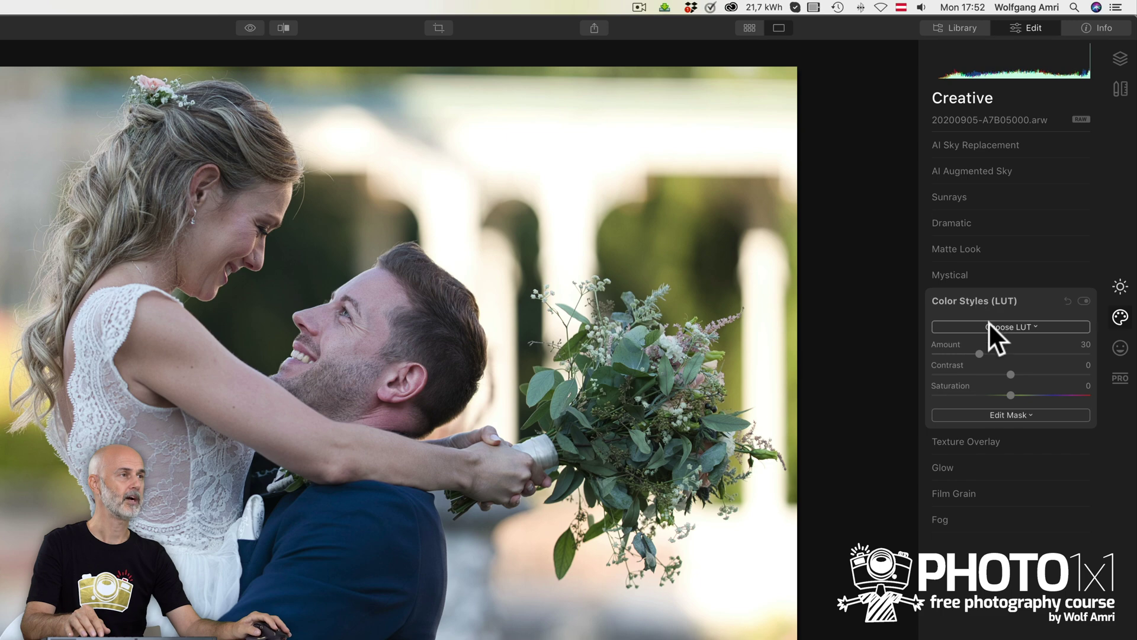
{"action": "left_click", "coordinate": [989, 325]}
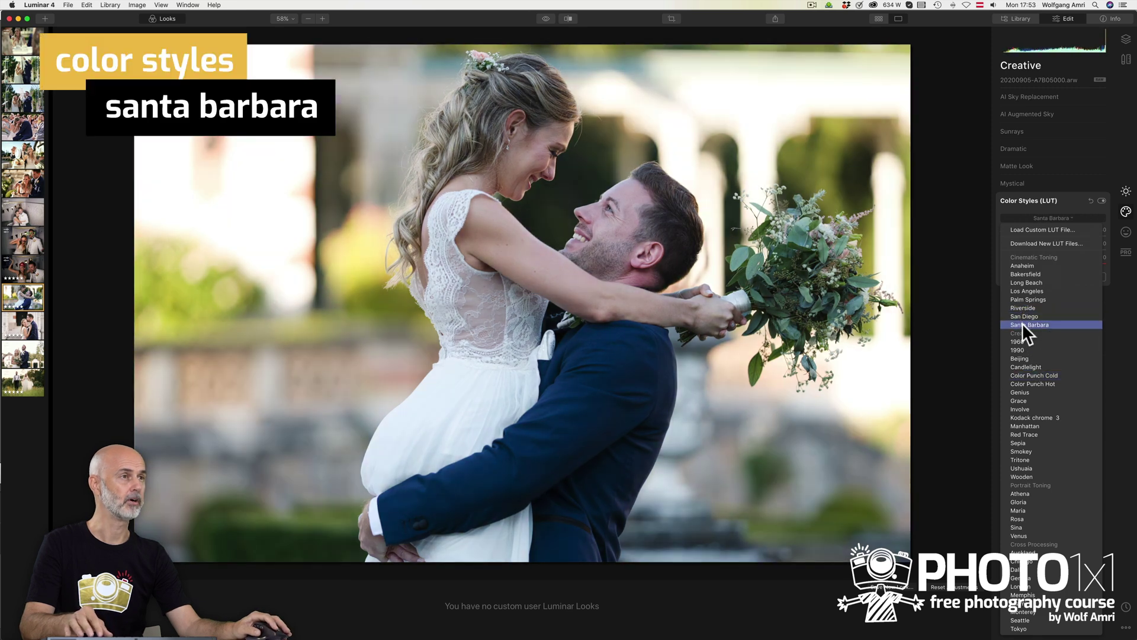
{"action": "left_click", "coordinate": [1022, 323]}
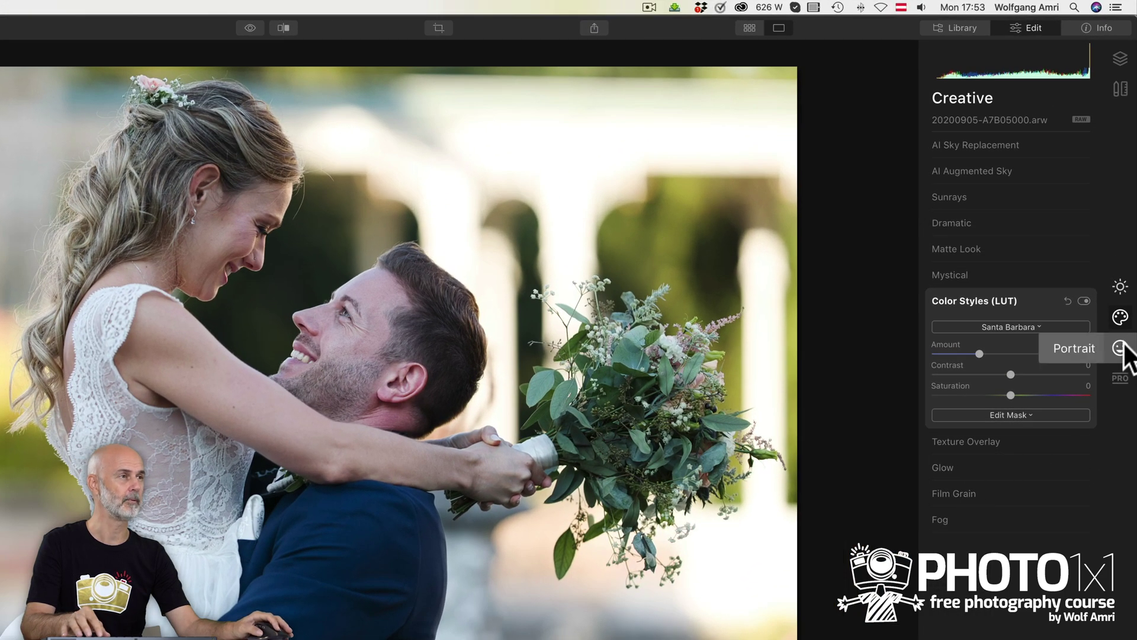
Set the Amount of the portrait High Key effect to 41.
{"action": "left_click", "coordinate": [1125, 348]}
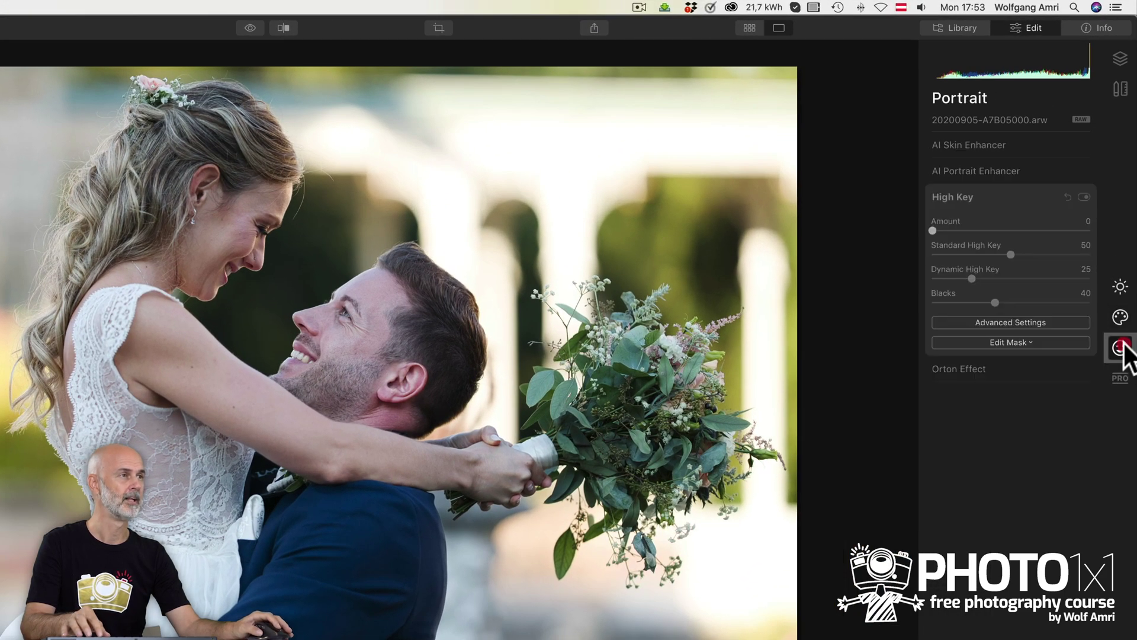
{"action": "left_click", "coordinate": [954, 191]}
{"action": "left_click", "coordinate": [953, 191]}
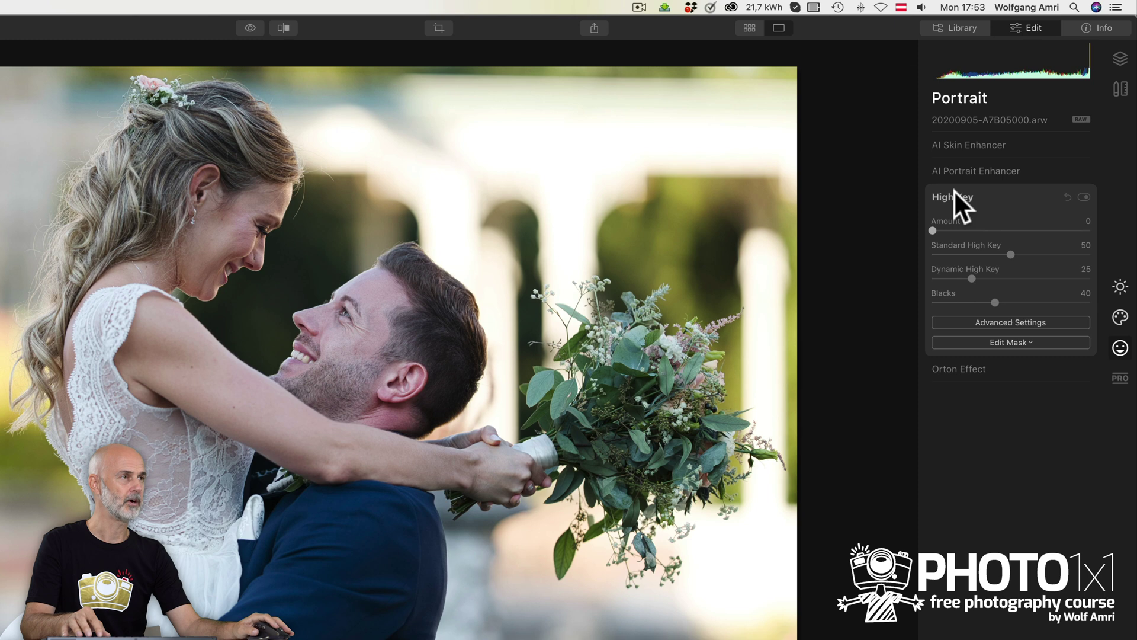
{"action": "left_click_drag", "start_coordinate": [933, 230], "coordinate": [998, 229]}
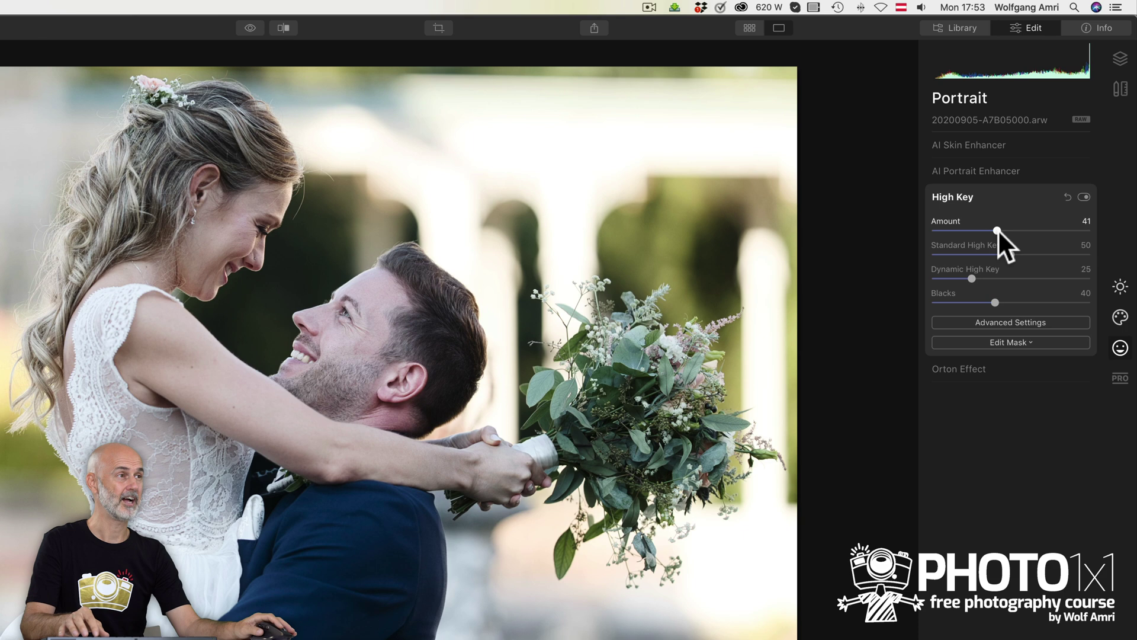
Switch the High Key effect off and on repeatedly to compare its influence on the photo.
{"action": "left_click", "coordinate": [1086, 196]}
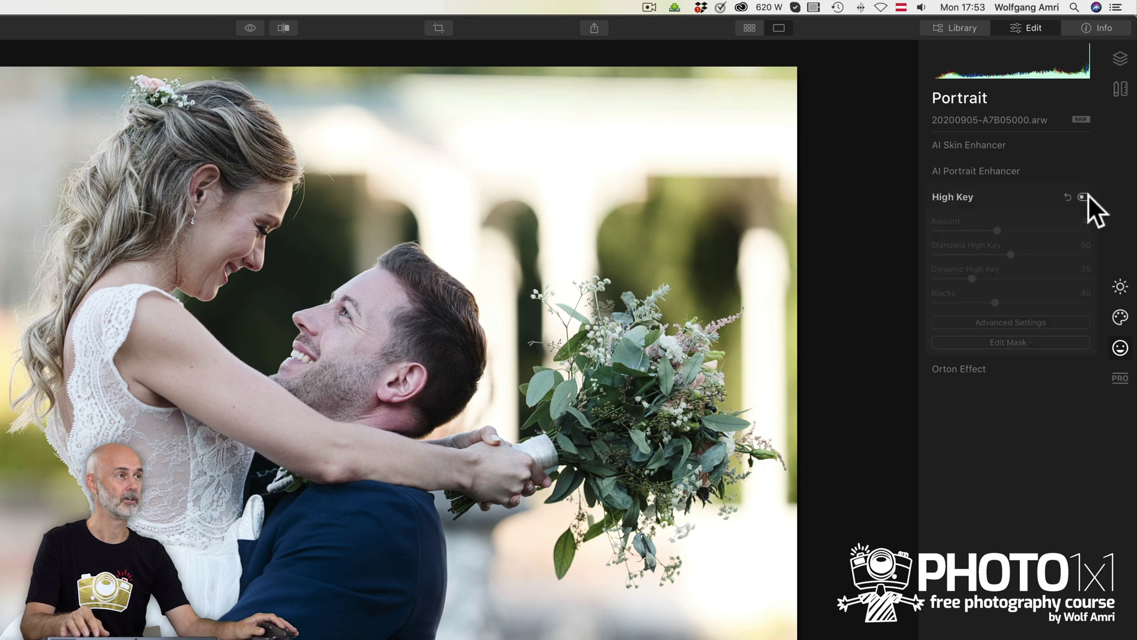
{"action": "left_click", "coordinate": [1086, 196]}
{"action": "left_click", "coordinate": [1087, 195]}
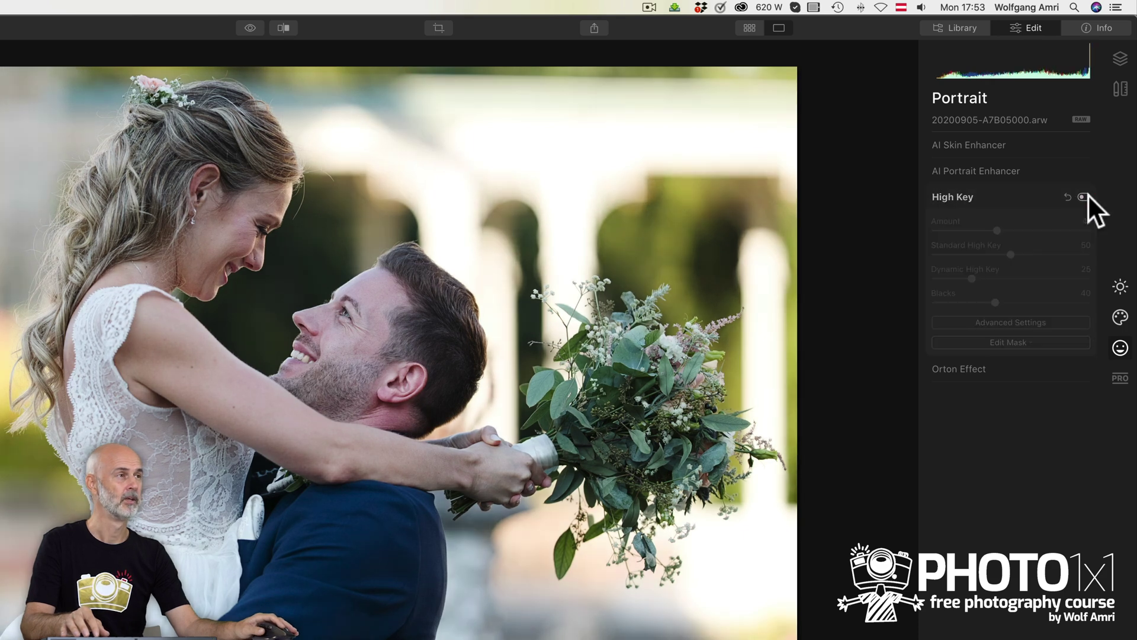
{"action": "left_click", "coordinate": [1086, 195]}
{"action": "left_click", "coordinate": [1086, 195]}
{"action": "left_click", "coordinate": [1086, 196]}
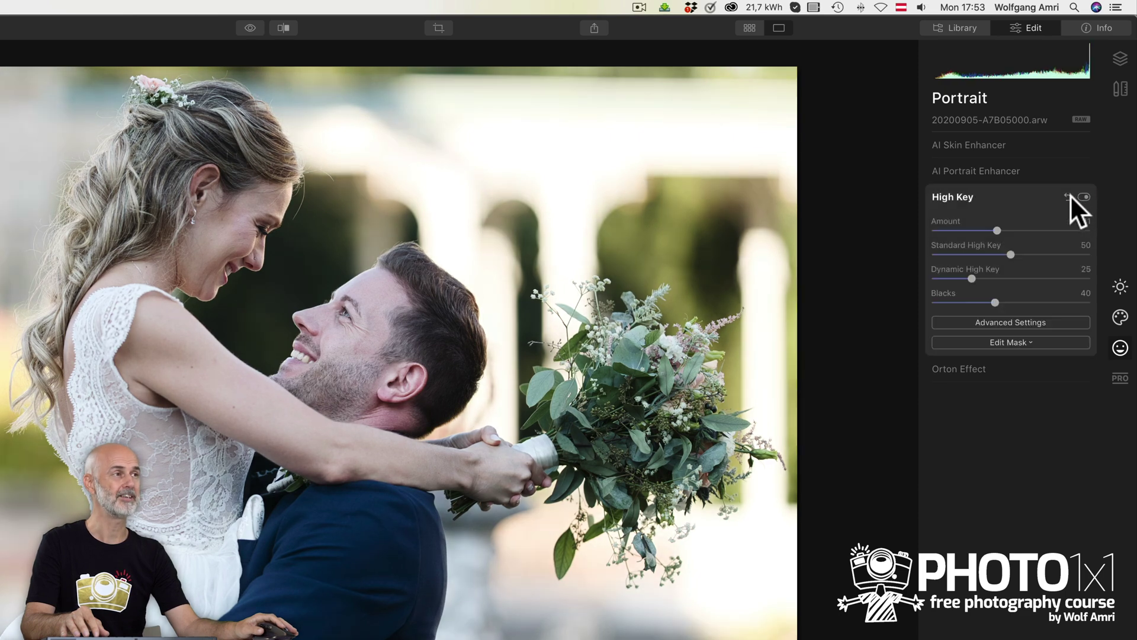
{"action": "left_click", "coordinate": [1066, 196]}
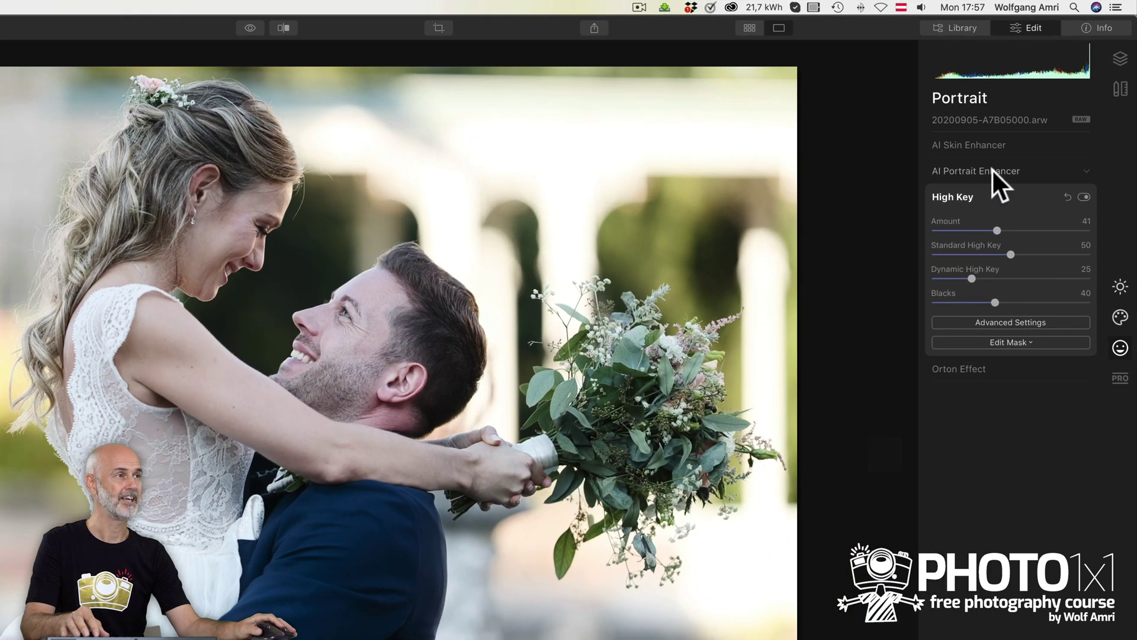
Brighten the couple's faces with AI Portrait Enhancer by setting Face Light to 43.
{"action": "left_click", "coordinate": [1006, 154]}
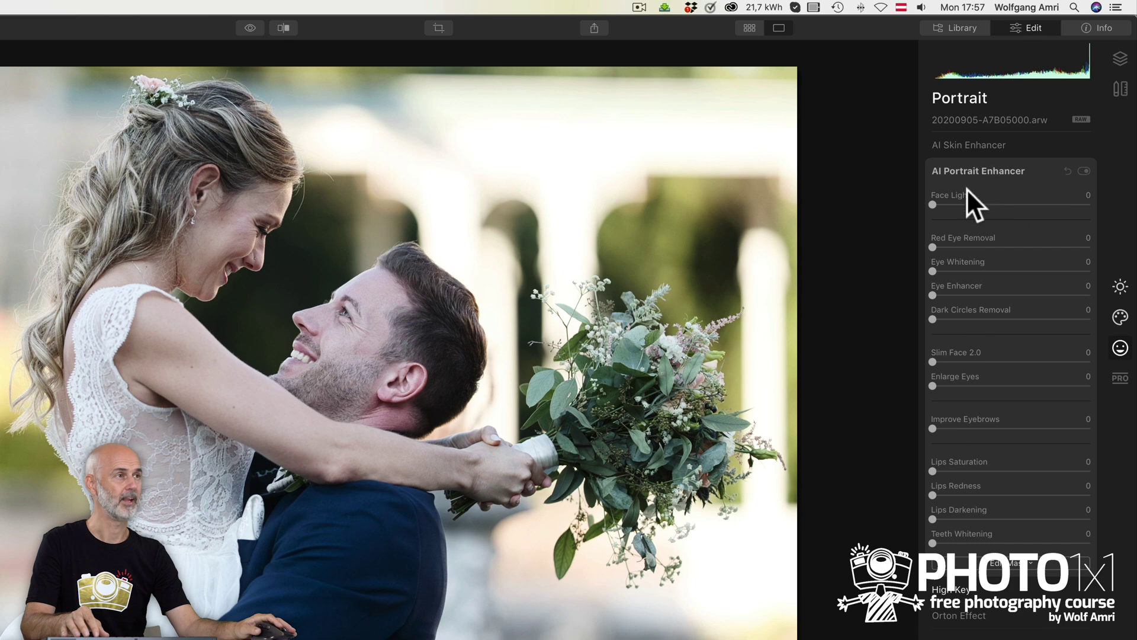
{"action": "left_click_drag", "start_coordinate": [933, 203], "coordinate": [1000, 202]}
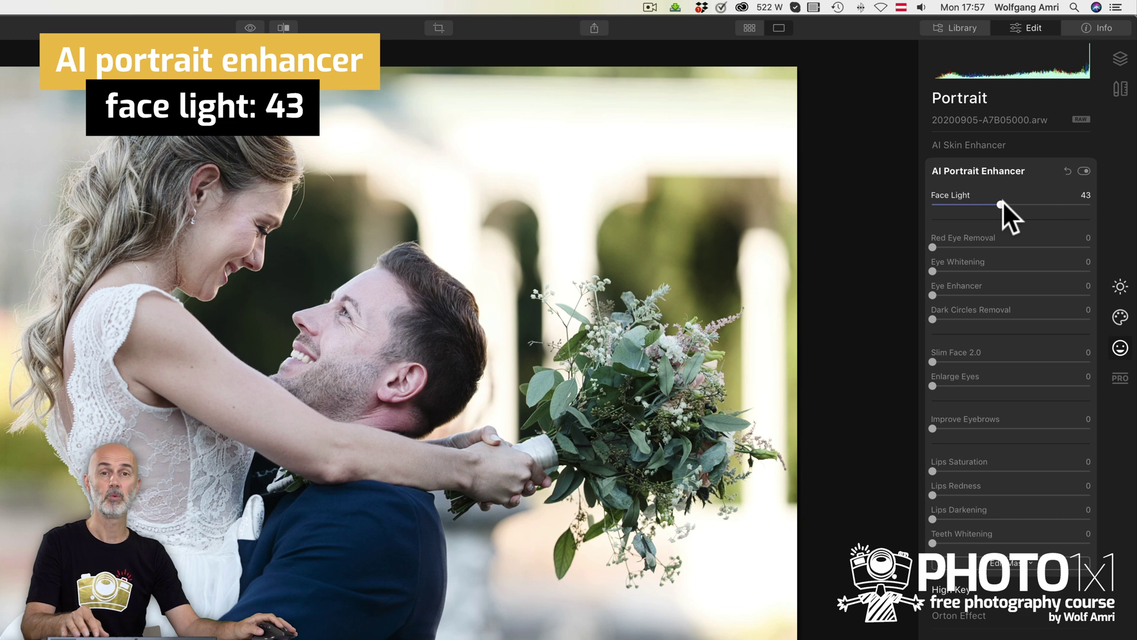
Smooth the couple's skin with AI Skin Enhancer, trying an Amount of 100 before settling on 55.
{"action": "left_click", "coordinate": [979, 144]}
{"action": "left_click_drag", "start_coordinate": [934, 174], "coordinate": [1024, 175]}
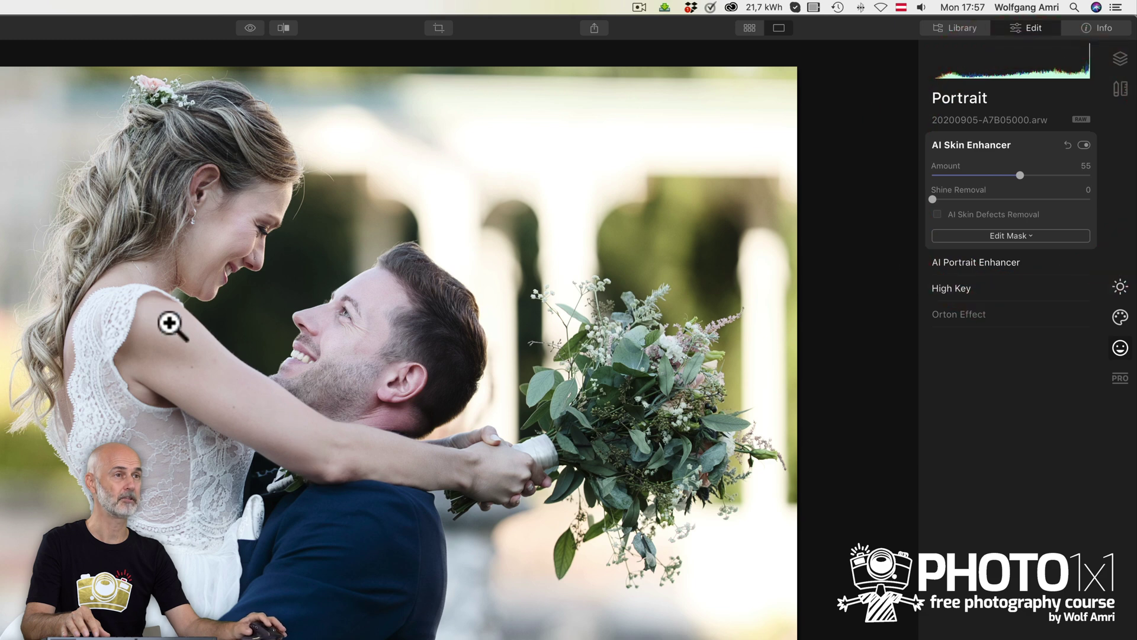
{"action": "left_click_drag", "start_coordinate": [1021, 174], "coordinate": [1104, 174]}
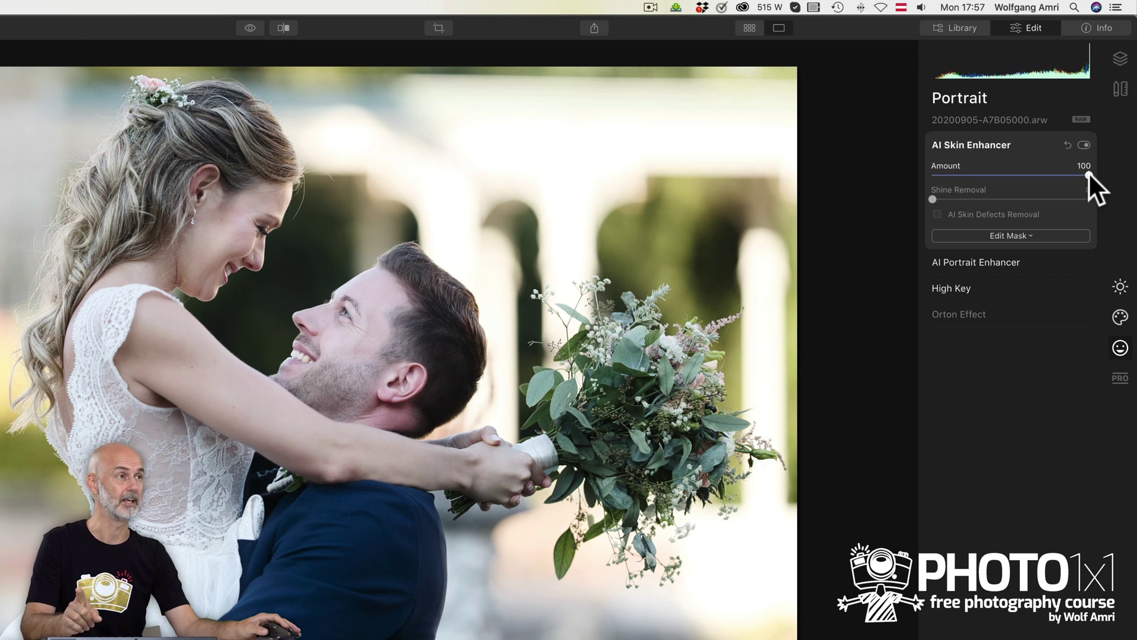
{"action": "left_click_drag", "start_coordinate": [1089, 173], "coordinate": [1018, 172]}
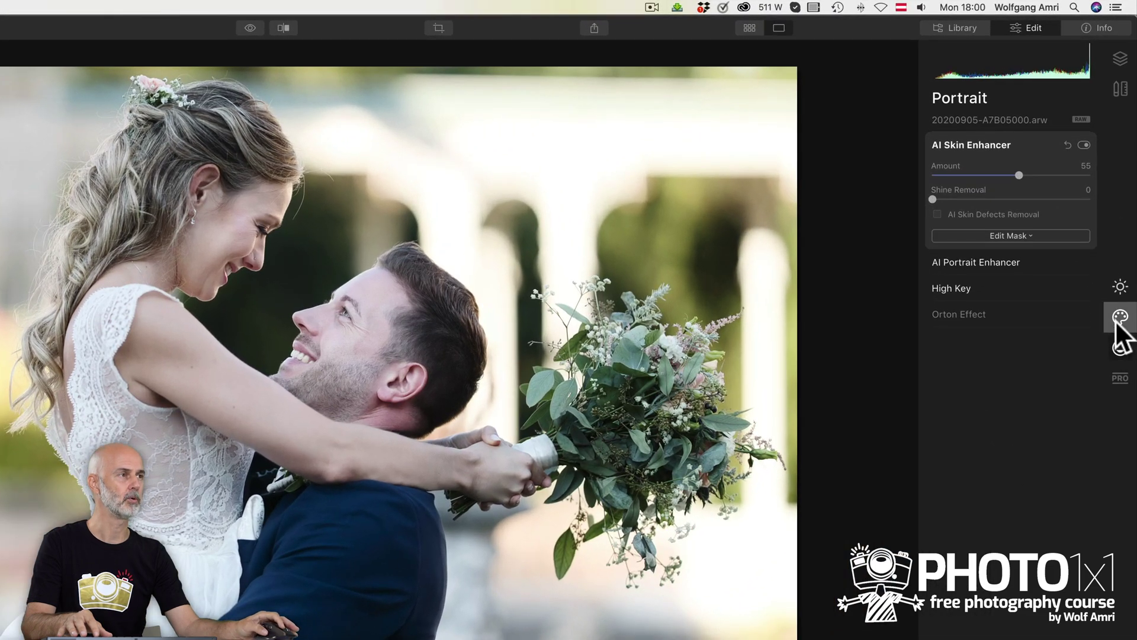
{"action": "left_click", "coordinate": [1125, 212]}
{"action": "left_click", "coordinate": [1000, 327]}
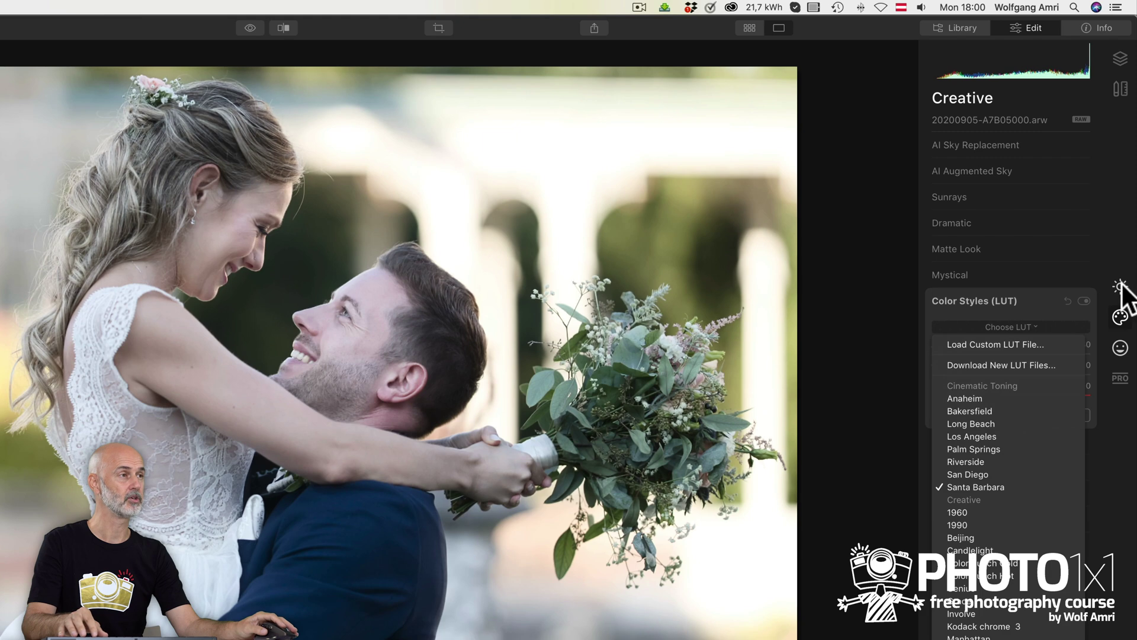
{"action": "left_click", "coordinate": [1120, 272]}
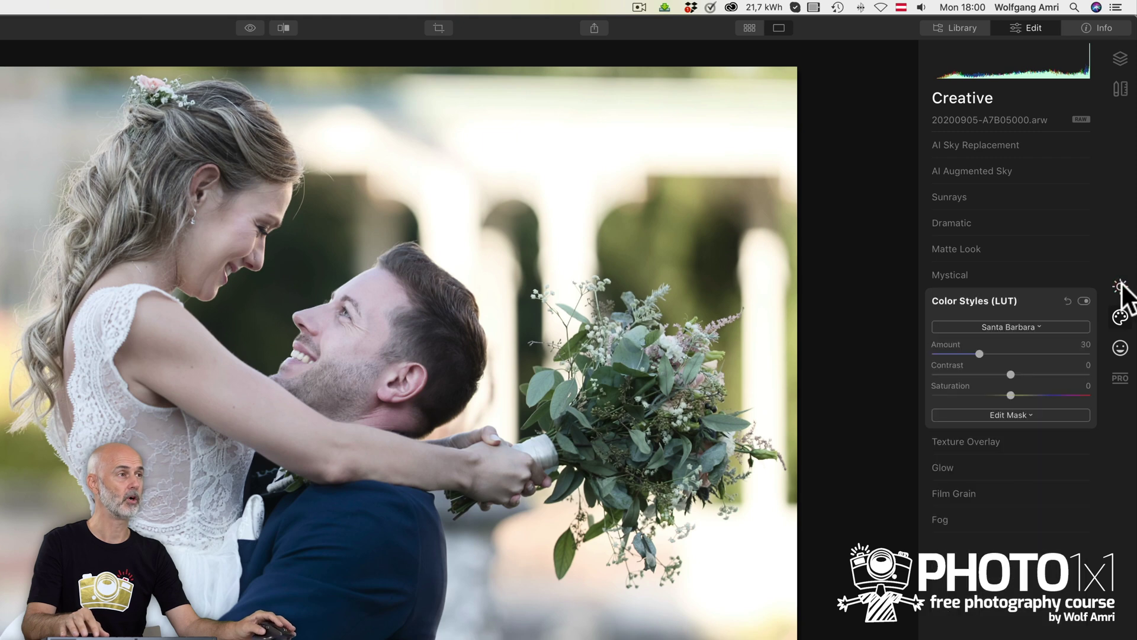
Warm the photo by setting the Light Temperature to 6647 and raise Smart Contrast to 17.
{"action": "left_click", "coordinate": [1119, 286]}
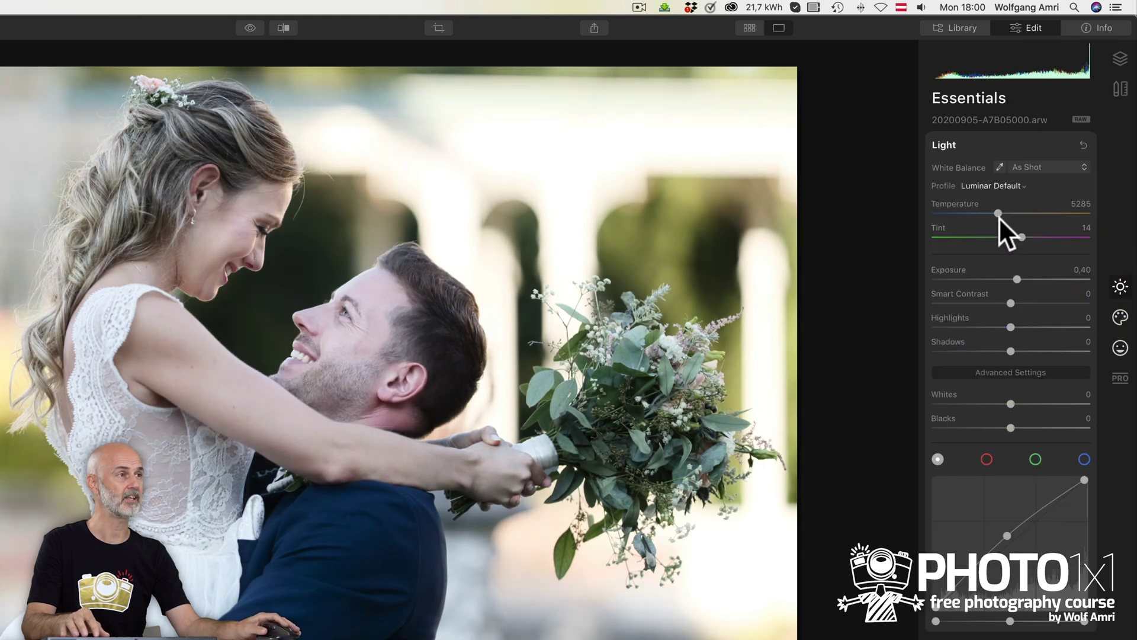
{"action": "left_click_drag", "start_coordinate": [996, 209], "coordinate": [1011, 211]}
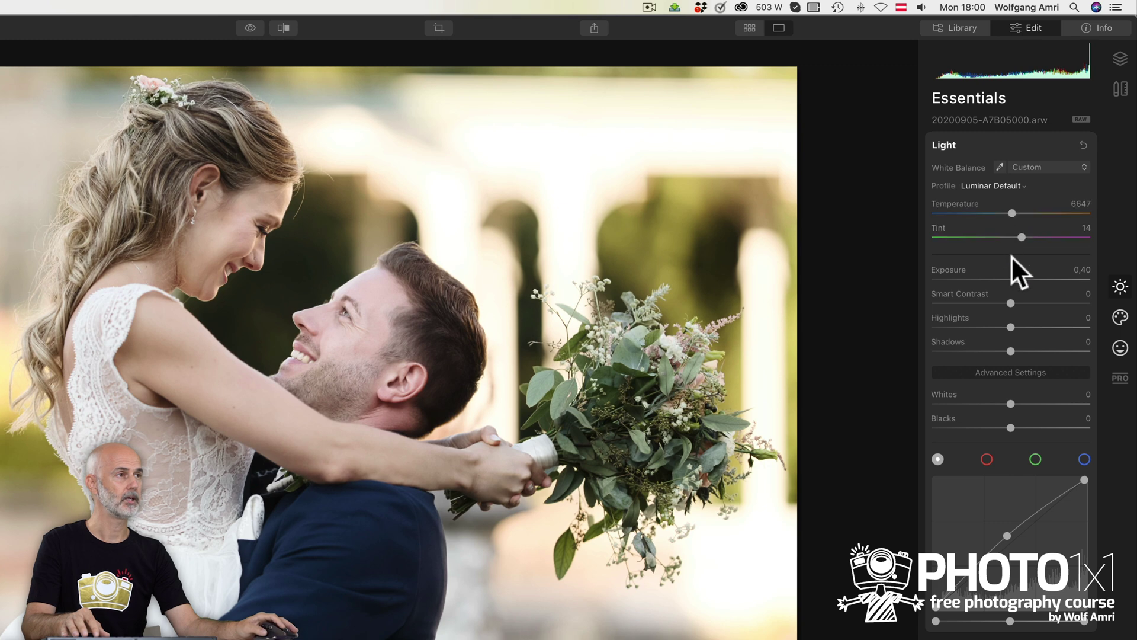
{"action": "left_click_drag", "start_coordinate": [1010, 302], "coordinate": [1025, 299]}
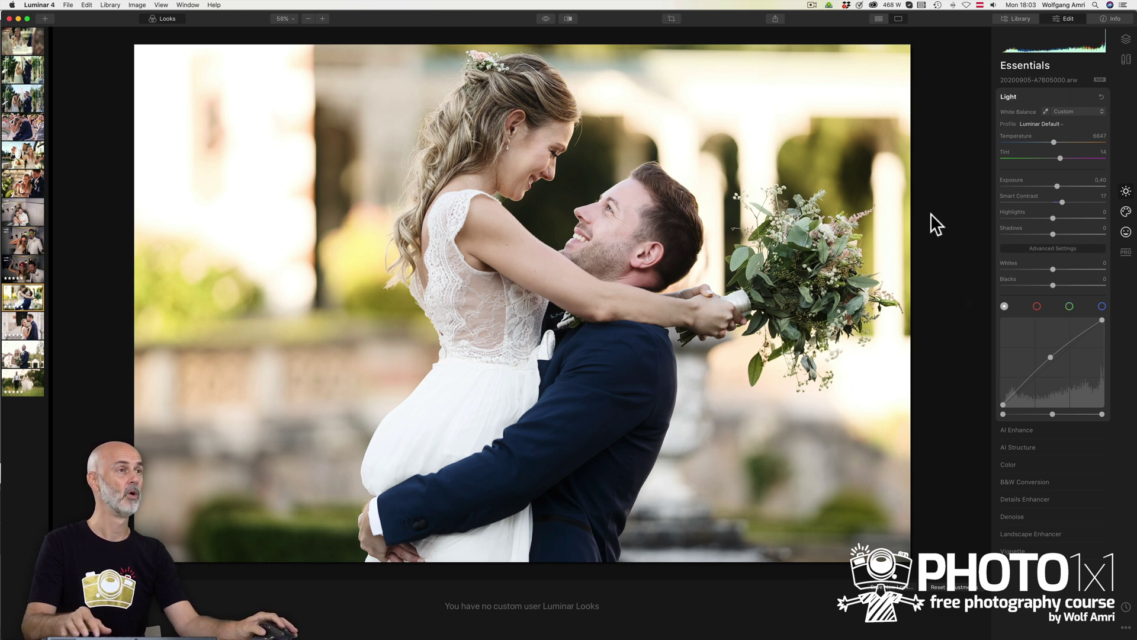
Compare the fully edited photo with the original.
{"action": "left_click", "coordinate": [545, 18]}
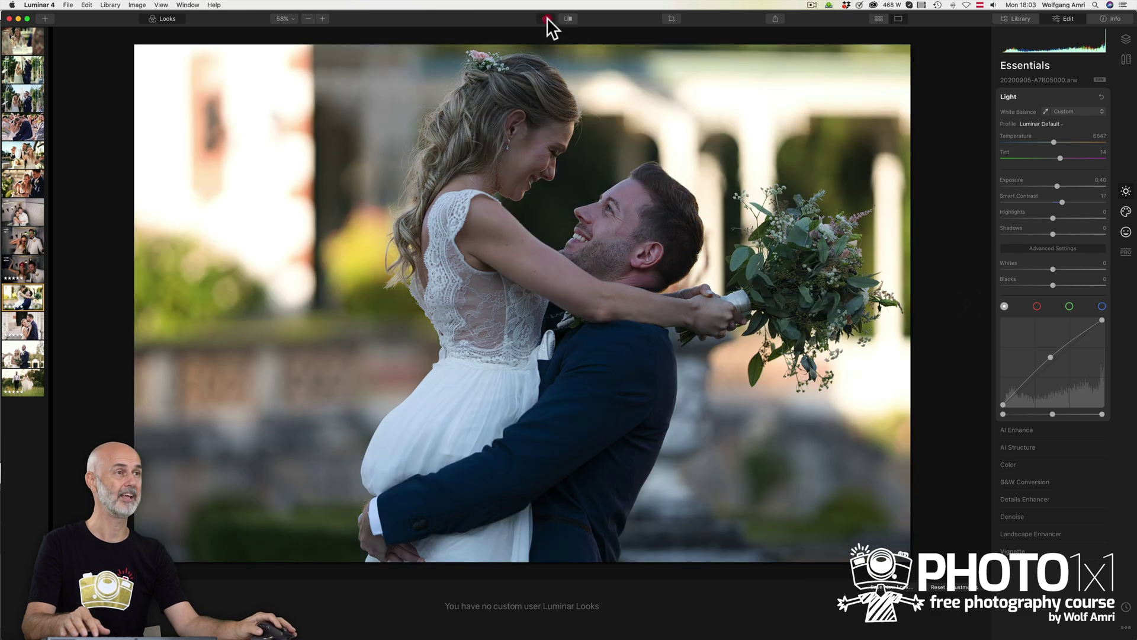
{"action": "left_click", "coordinate": [546, 18]}
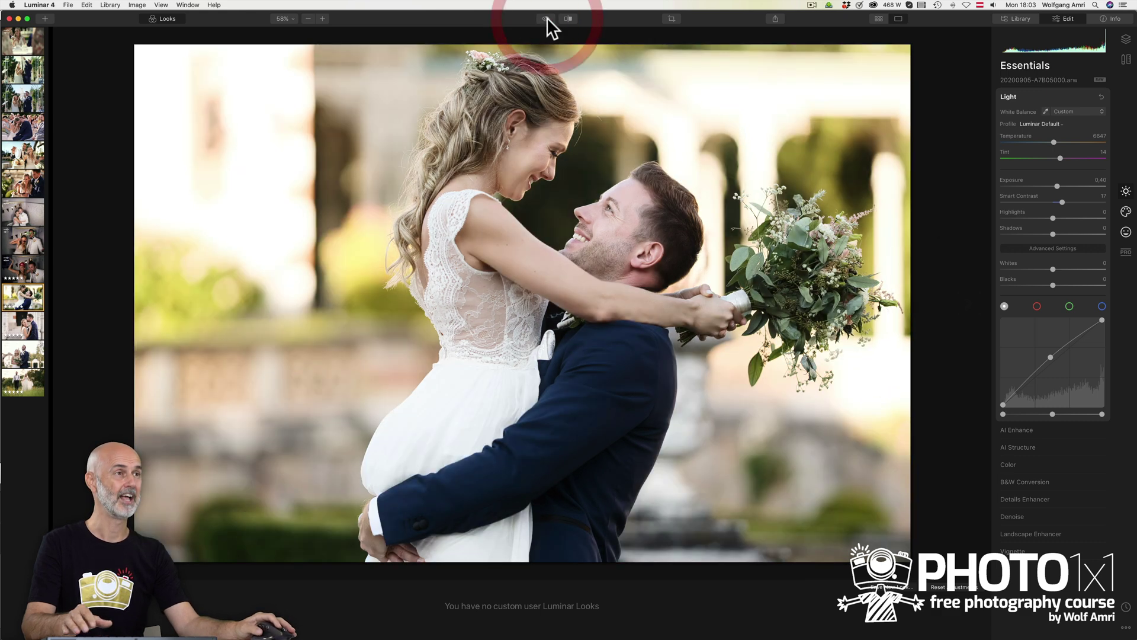
Inspect the groom's suit at 100% zoom for noise, open the Denoise adjustment and return to the whole photo.
{"action": "left_click", "coordinate": [591, 422]}
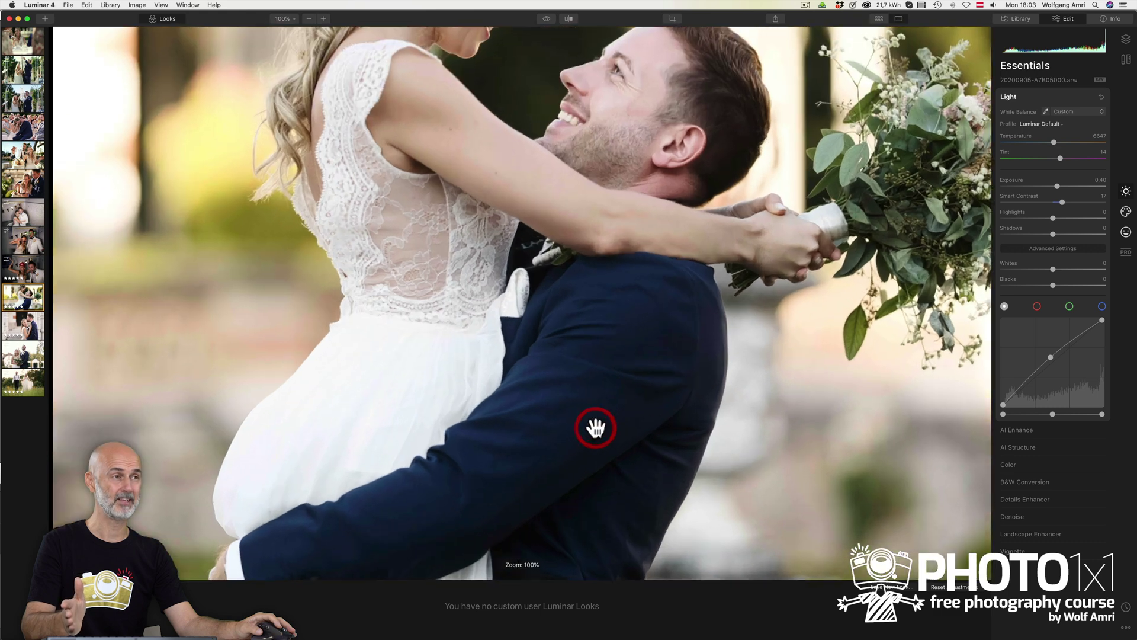
{"action": "left_click_drag", "start_coordinate": [591, 427], "coordinate": [602, 317]}
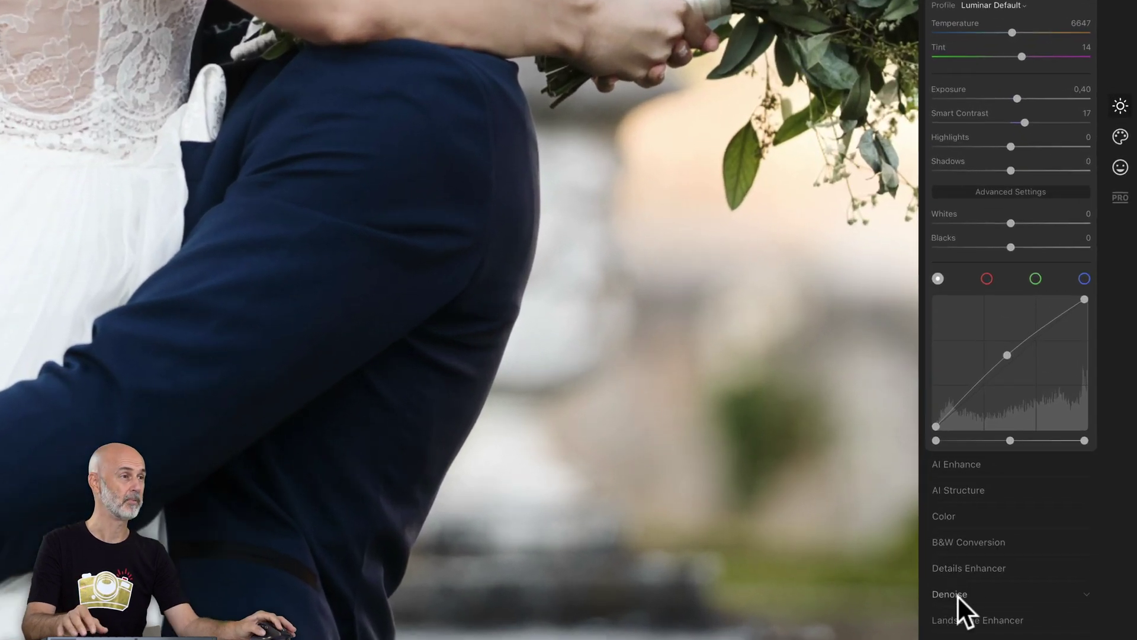
{"action": "left_click", "coordinate": [950, 594]}
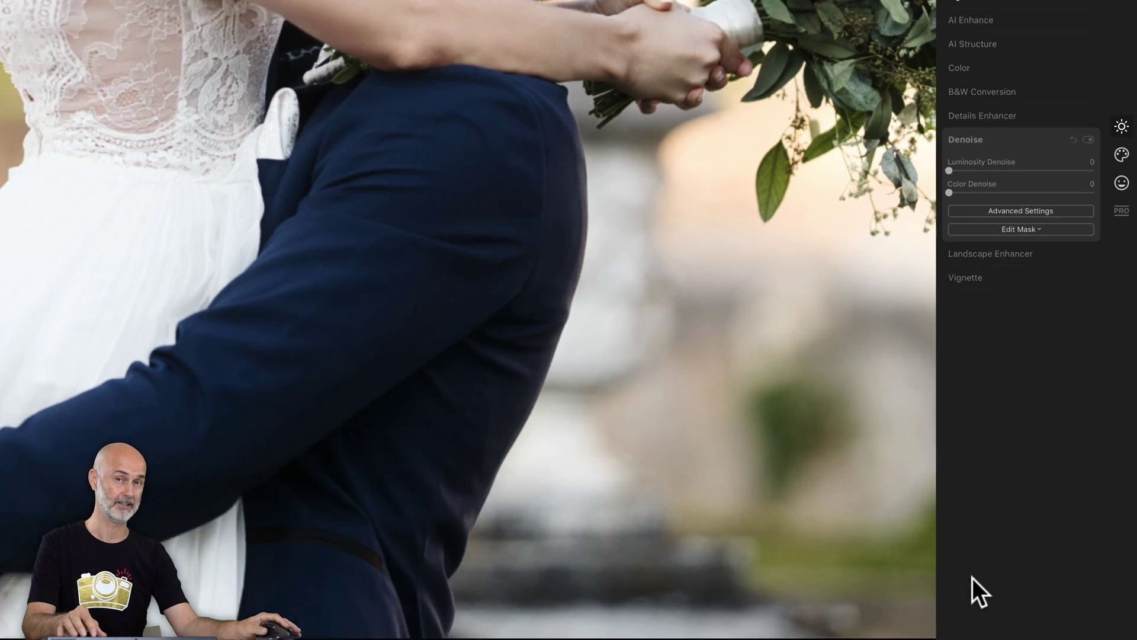
{"action": "key", "text": "super+0"}
{"action": "left_click", "coordinate": [458, 269]}
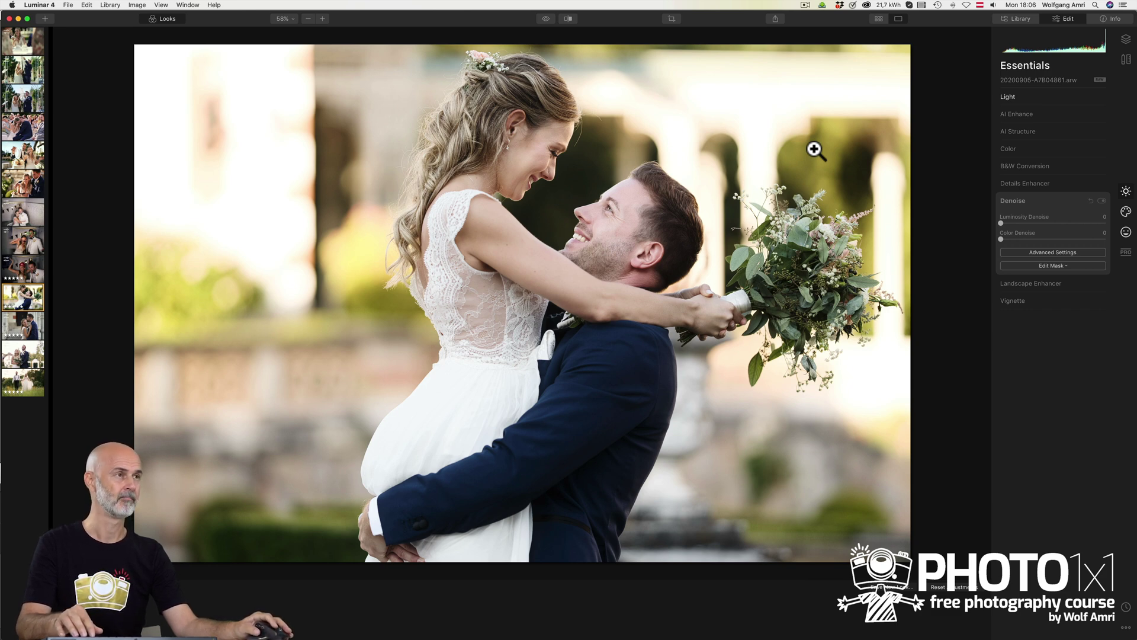
Copy the edit settings of the finished portrait and paste them onto the photo of the couple beside the white columns.
{"action": "key", "text": "super"}
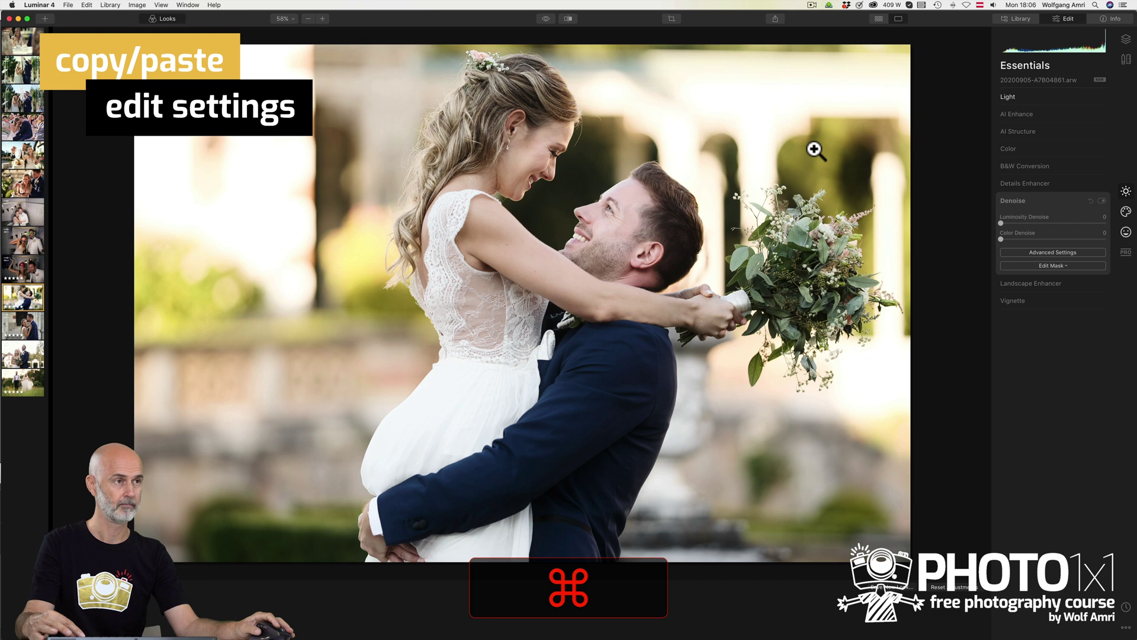
{"action": "key", "text": "super+c"}
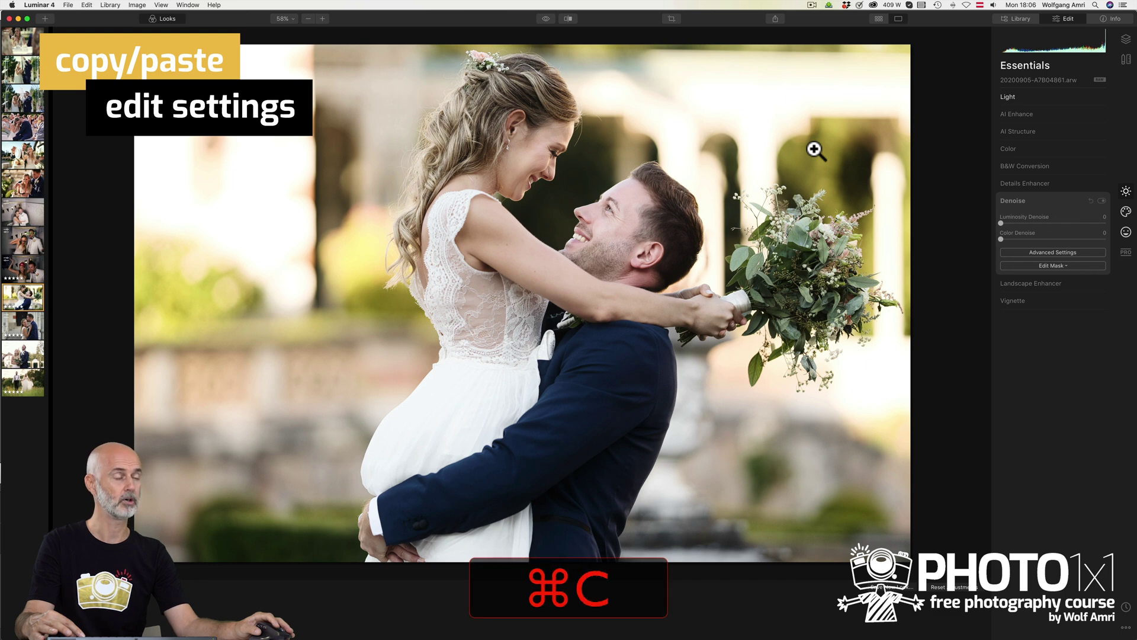
{"action": "left_click", "coordinate": [29, 327]}
{"action": "key", "text": "super+v"}
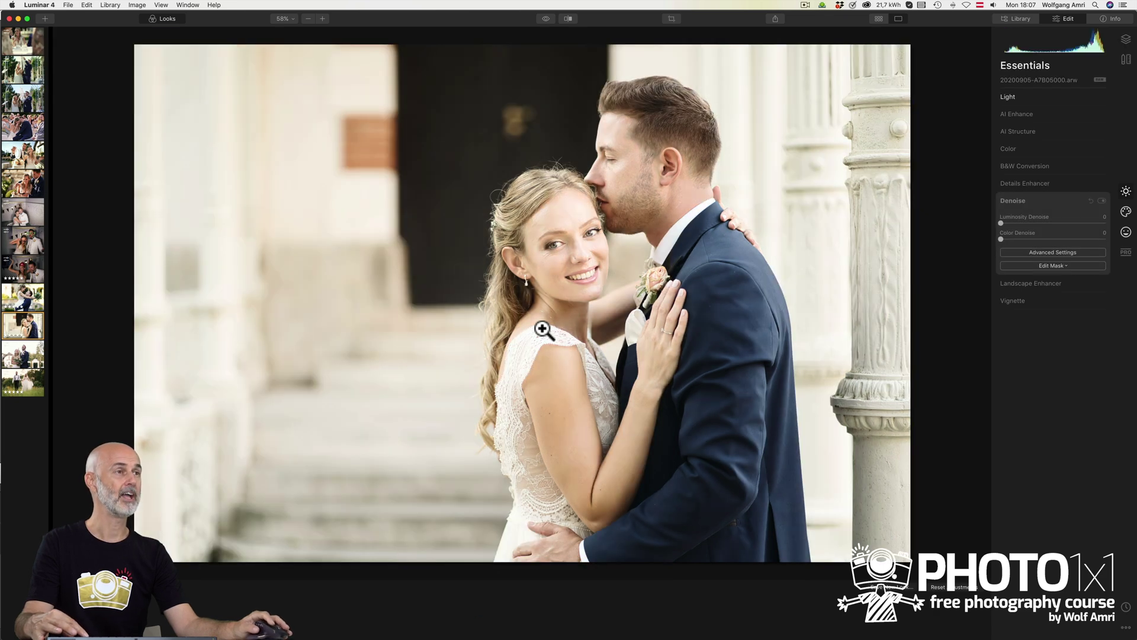
Return to the edited portrait with the bouquet and save its adjustments as a new Look named "wedding".
{"action": "left_click", "coordinate": [34, 293]}
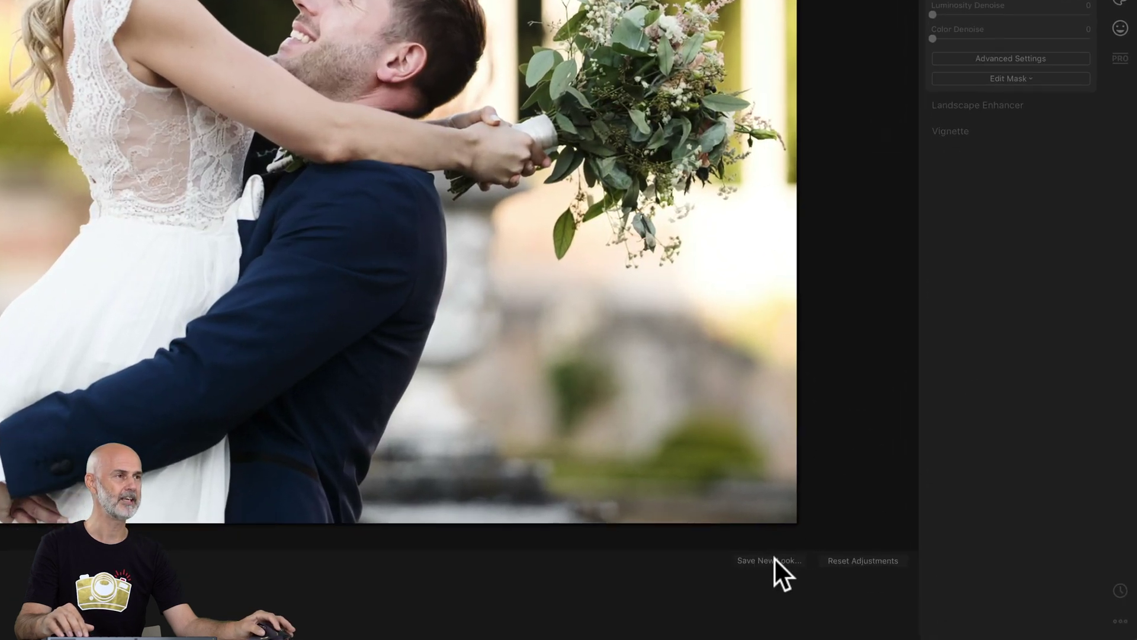
{"action": "left_click", "coordinate": [896, 585]}
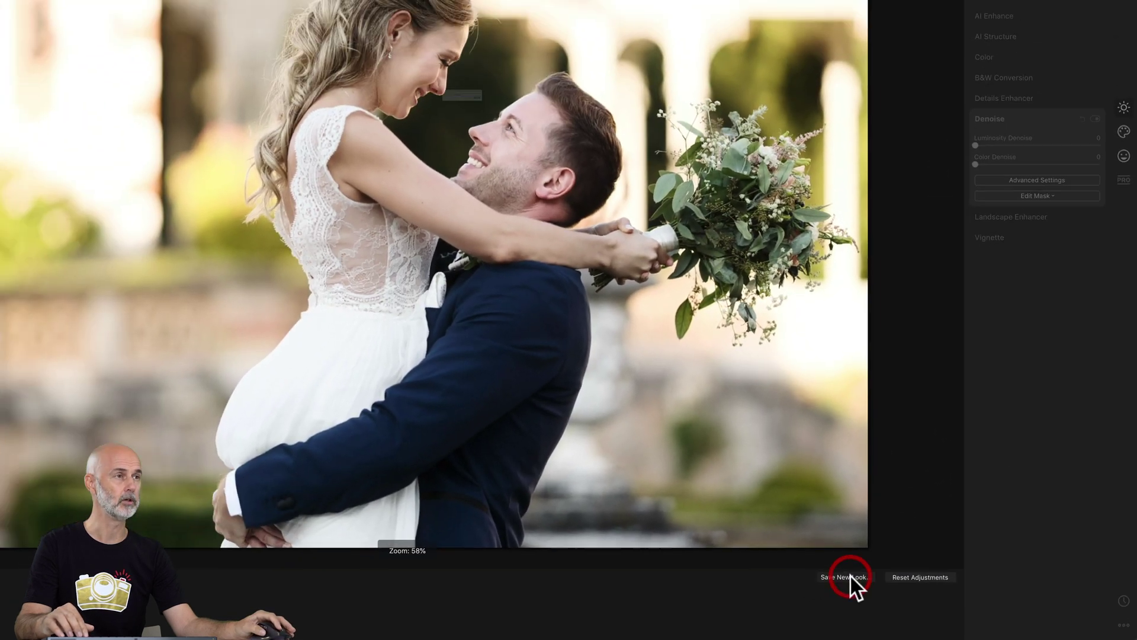
{"action": "type", "text": "wedd"}
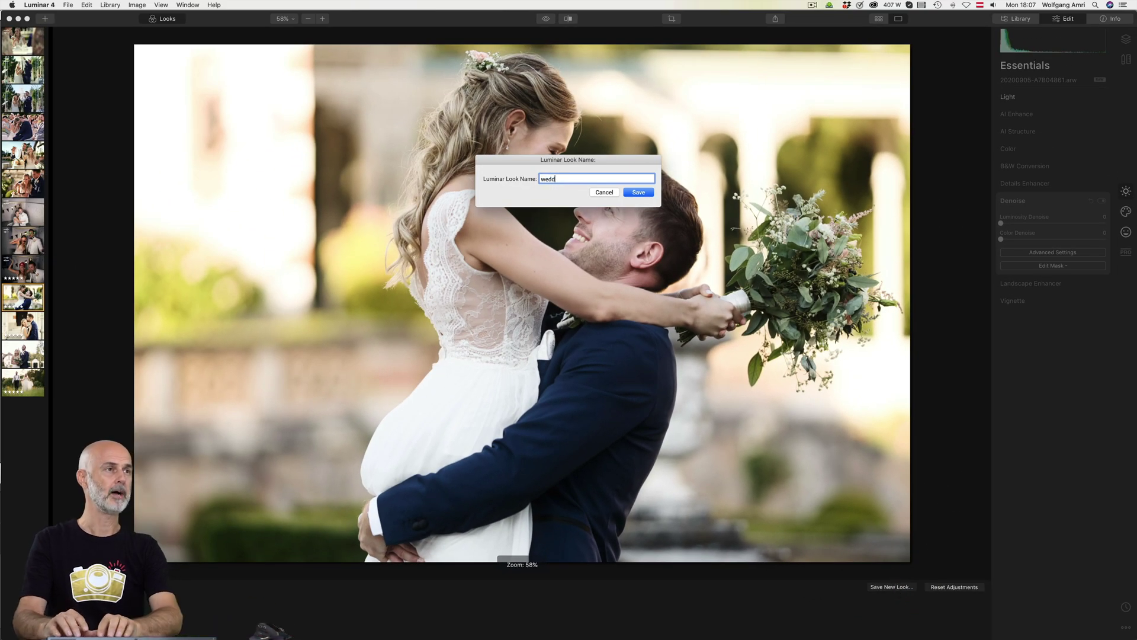
{"action": "type", "text": "ing"}
{"action": "key", "text": "Return"}
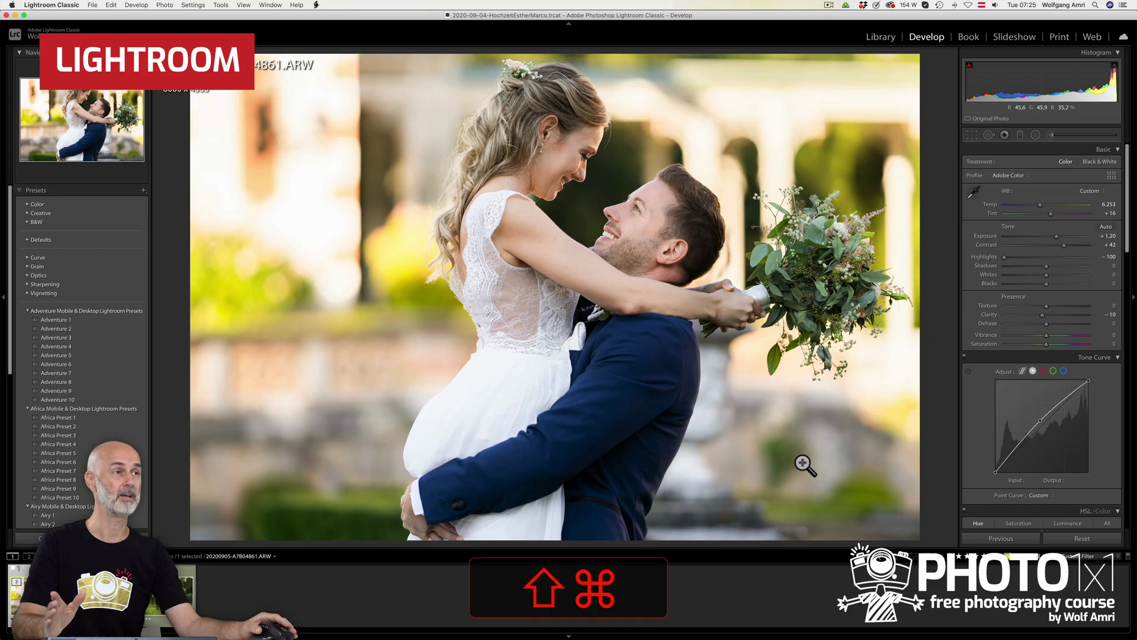
In Lightroom Classic, copy the portrait's develop settings and paste them onto the following photo of the couple by the columns.
{"action": "key", "text": "shift+super+c"}
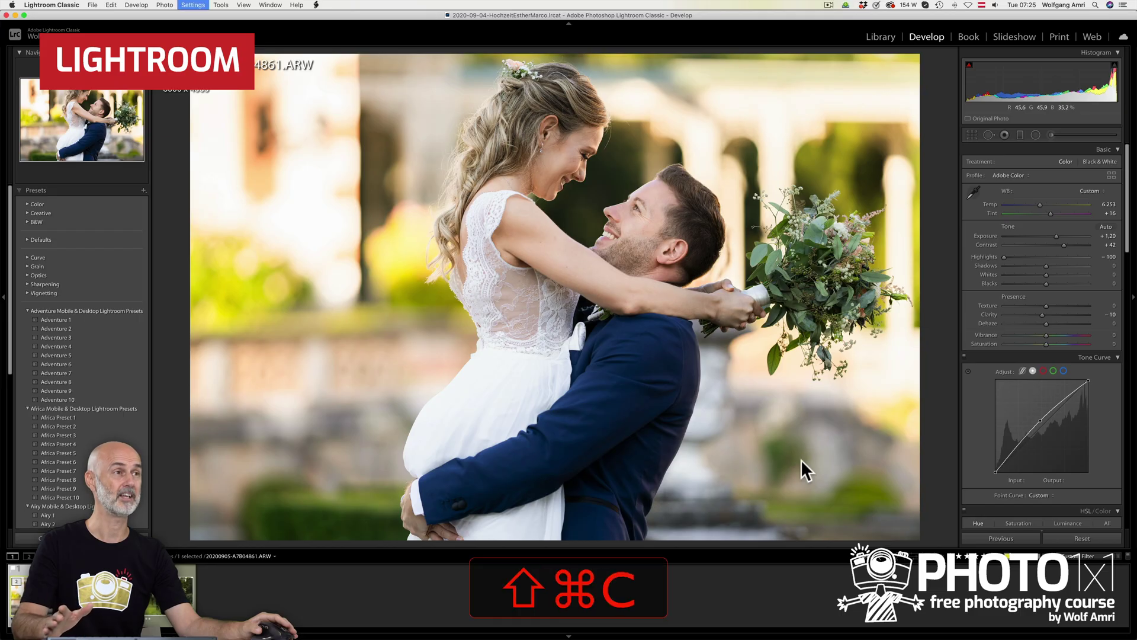
{"action": "key", "text": "Return"}
{"action": "key", "text": "Right"}
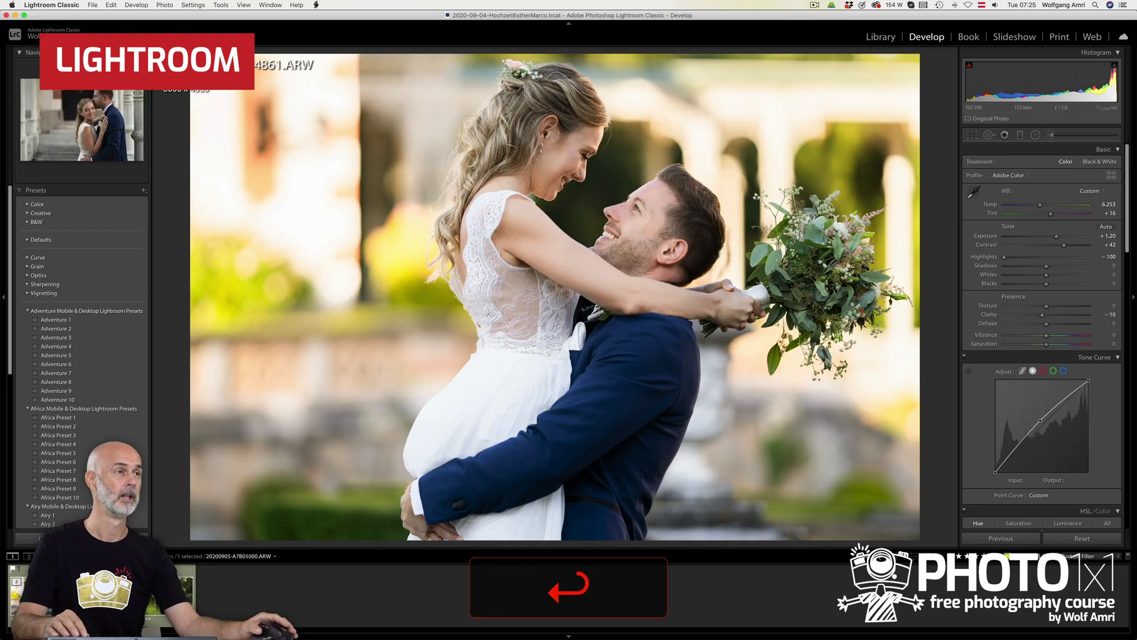
{"action": "key", "text": "super+v"}
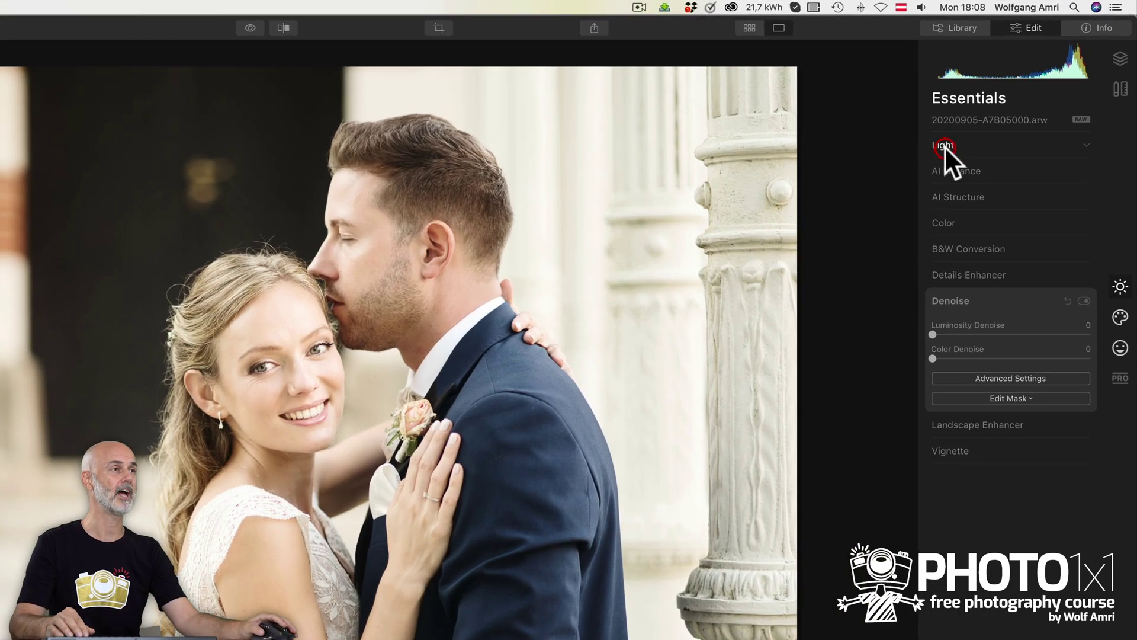
In Luminar 4, set the Light Exposure of the column photo to -0.13 and its Temperature to 7164.
{"action": "left_click", "coordinate": [1009, 97]}
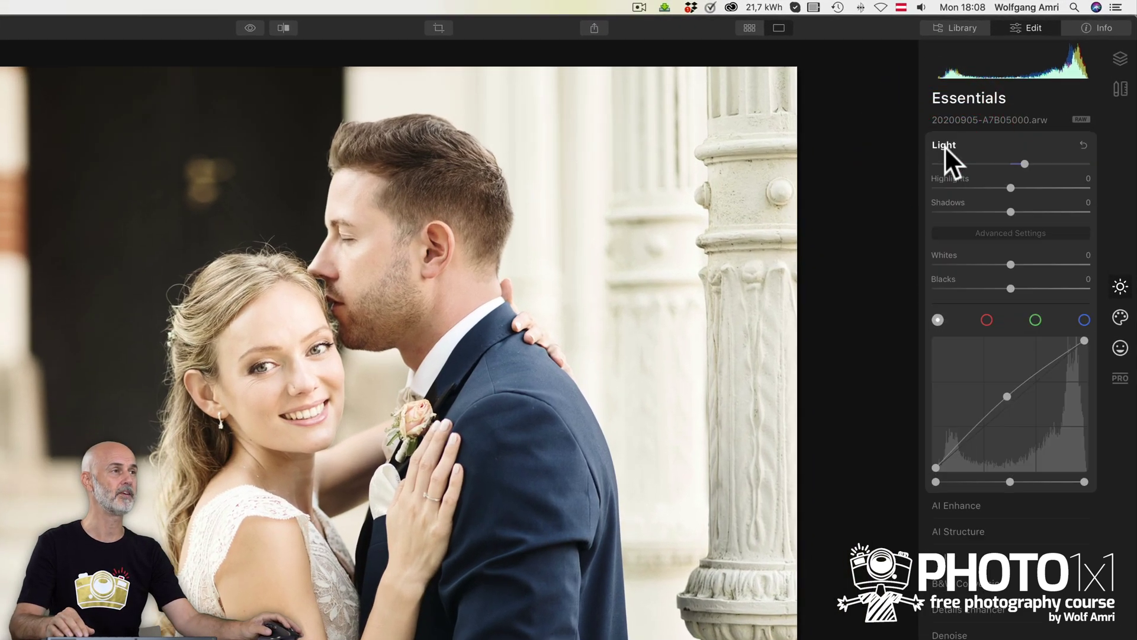
{"action": "left_click_drag", "start_coordinate": [1016, 279], "coordinate": [1007, 277]}
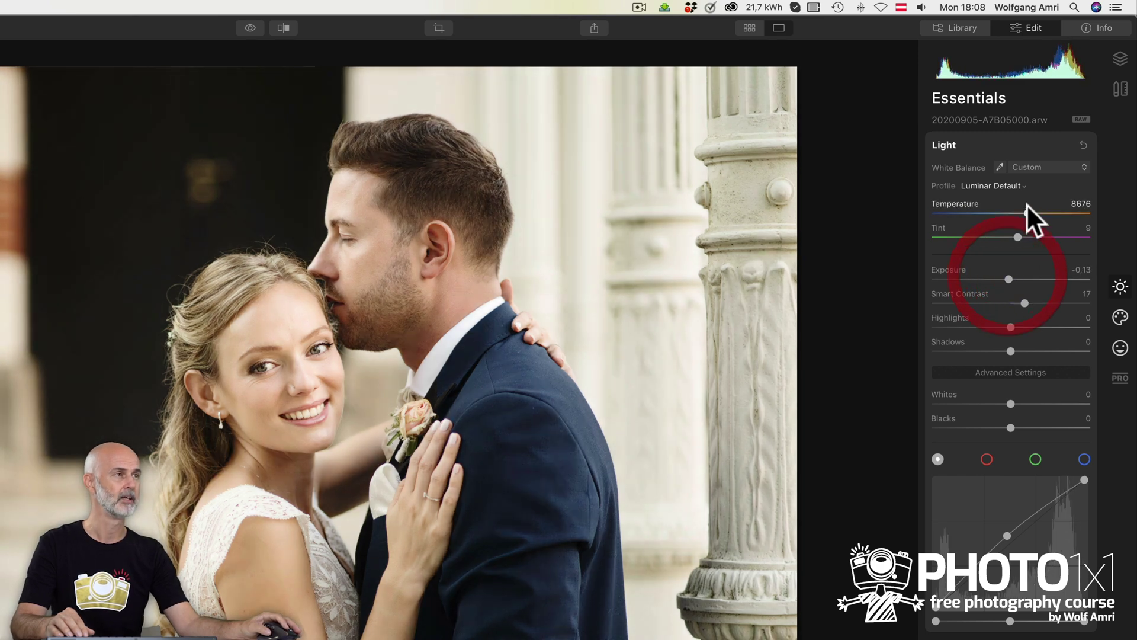
{"action": "left_click_drag", "start_coordinate": [1028, 214], "coordinate": [1023, 212]}
{"action": "left_click_drag", "start_coordinate": [1021, 208], "coordinate": [1015, 208]}
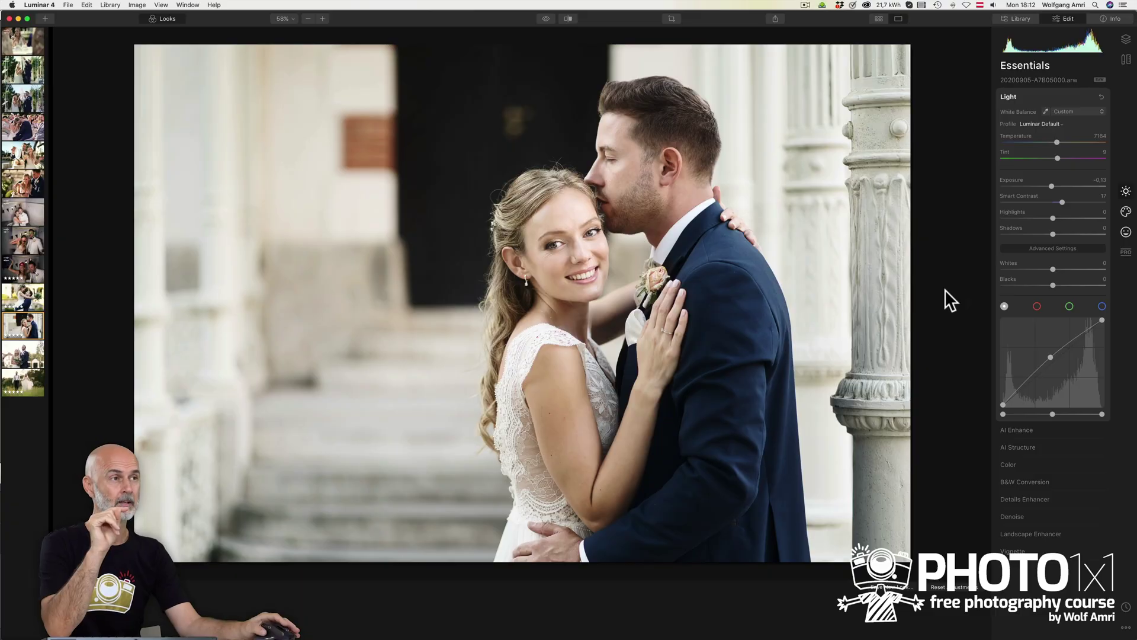
In AI Portrait Enhancer, set Eye Enhancer to 40 and Dark Circles Removal to 70, comparing the bride's face with and without the effect.
{"action": "left_click", "coordinate": [585, 241]}
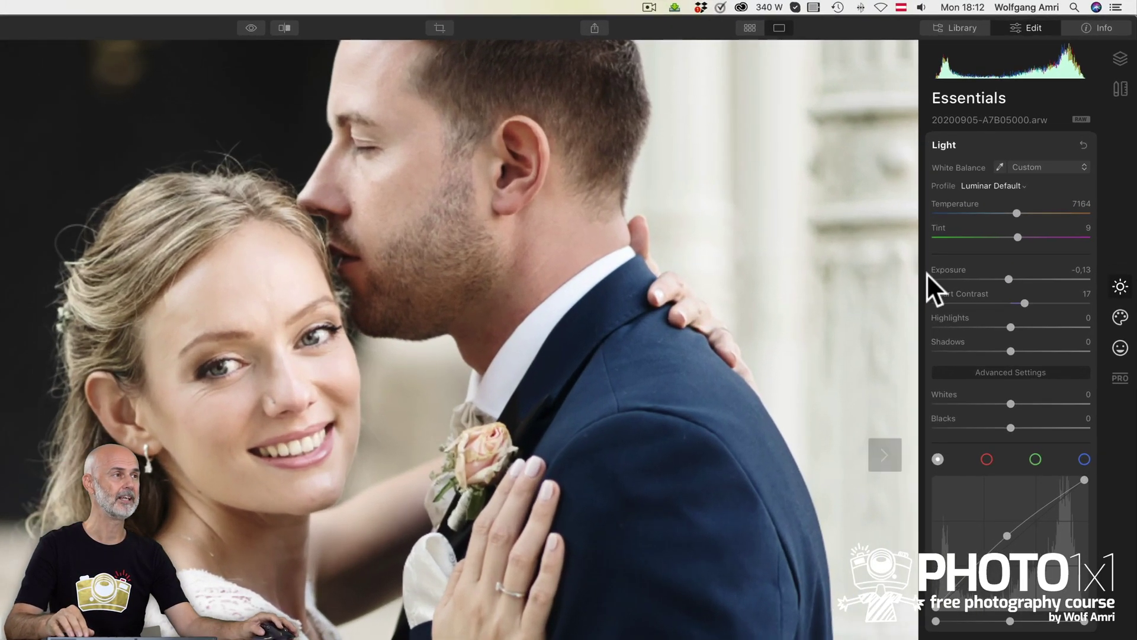
{"action": "left_click", "coordinate": [1120, 348]}
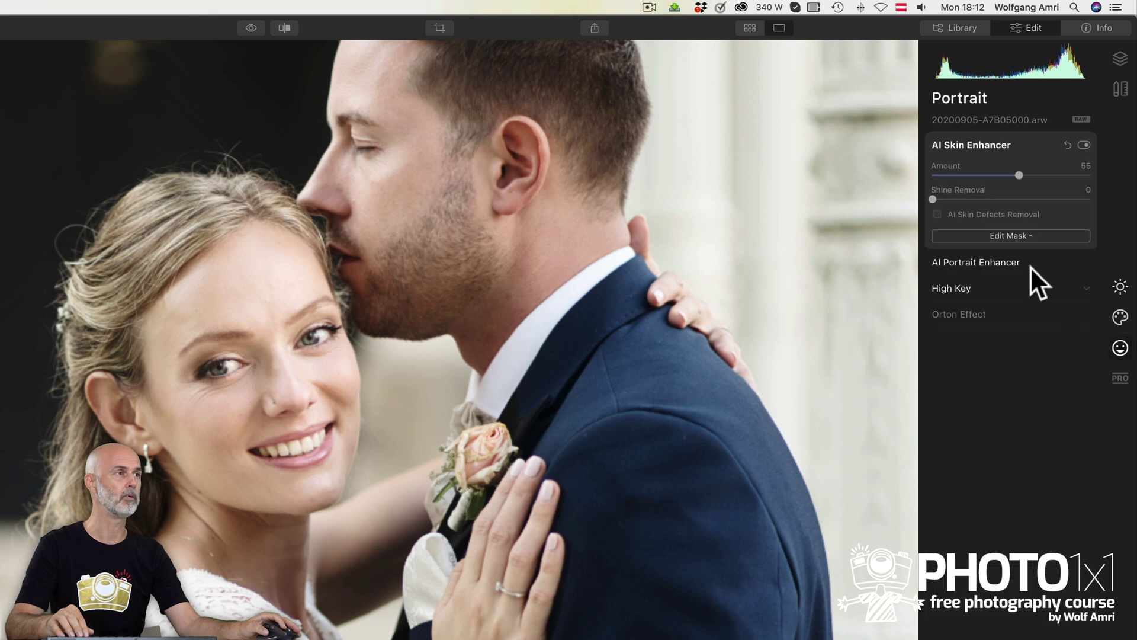
{"action": "left_click", "coordinate": [967, 258]}
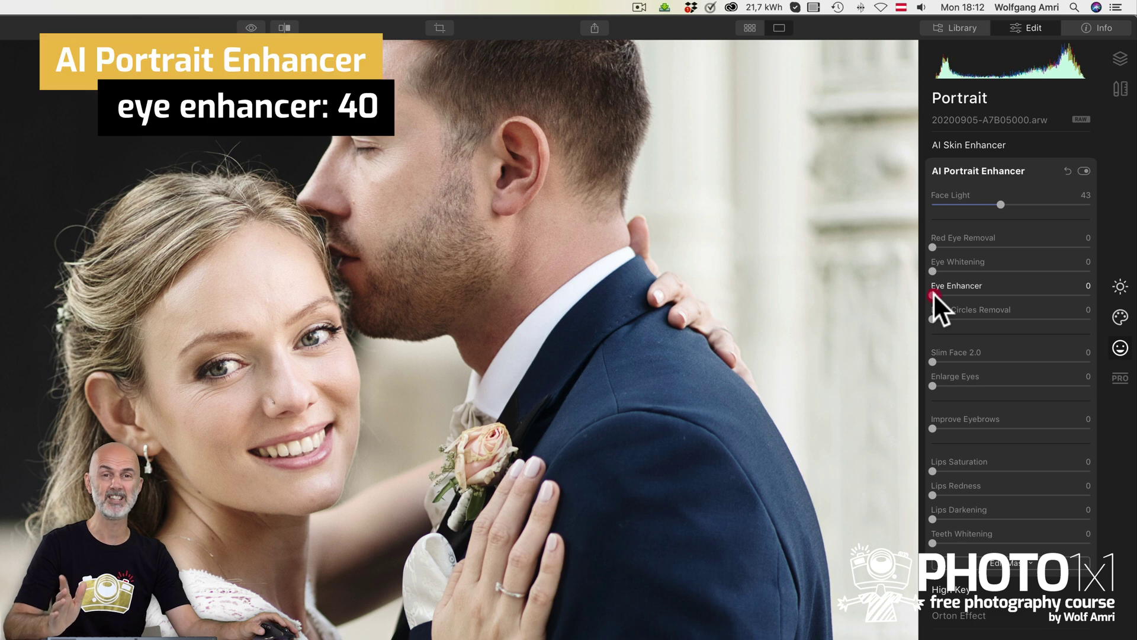
{"action": "left_click_drag", "start_coordinate": [932, 293], "coordinate": [995, 296]}
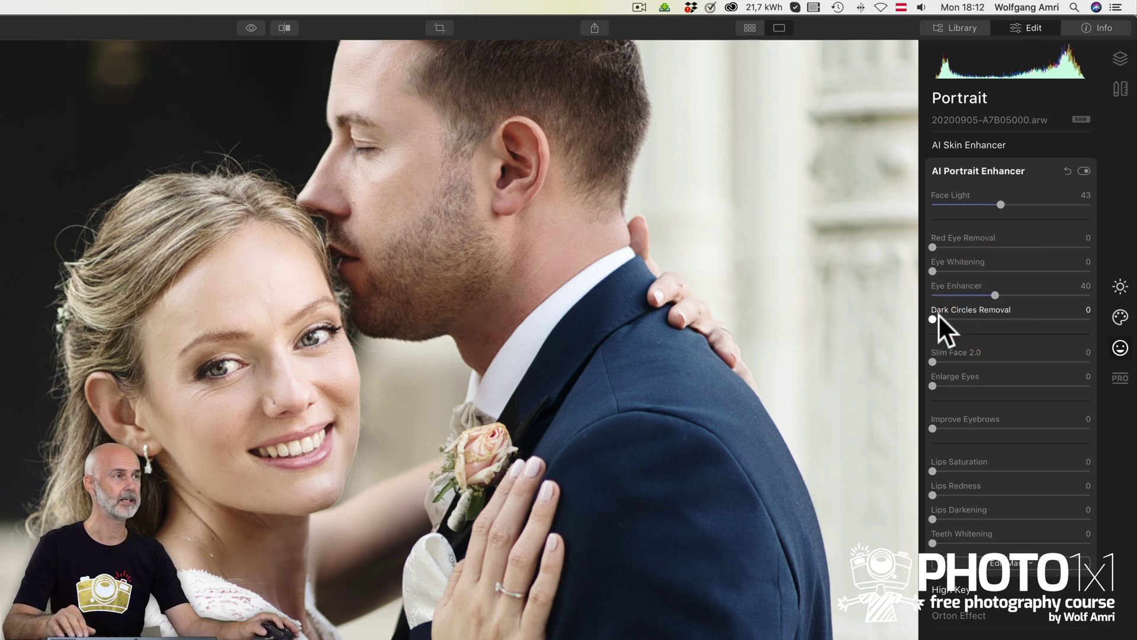
{"action": "left_click_drag", "start_coordinate": [933, 319], "coordinate": [1046, 321]}
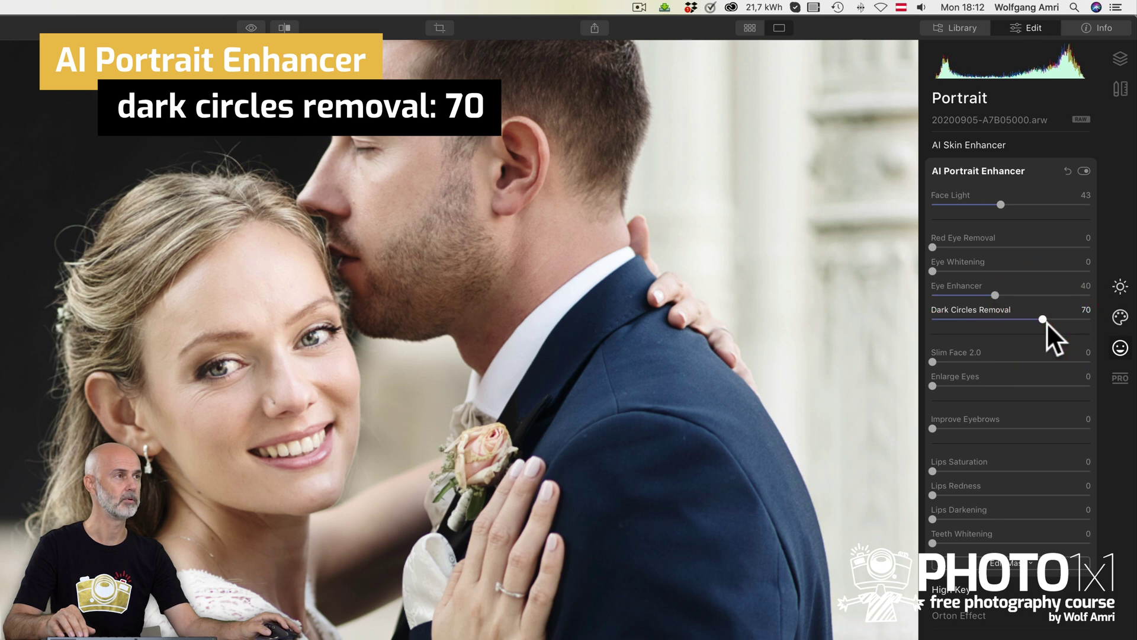
{"action": "left_click", "coordinate": [1083, 170]}
{"action": "left_click", "coordinate": [1083, 170]}
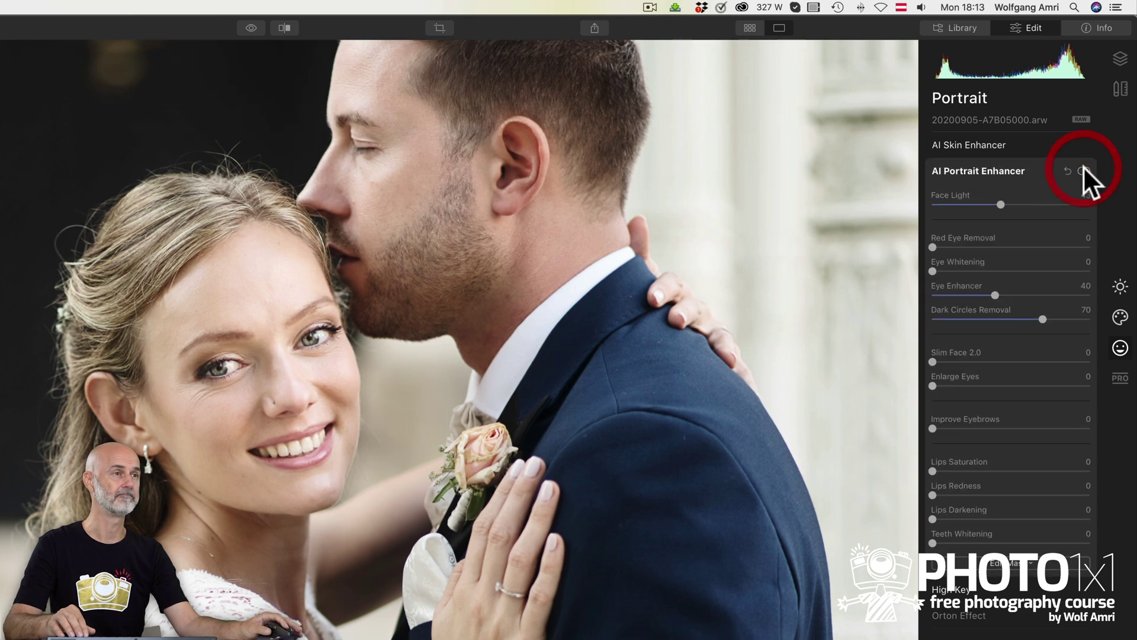
{"action": "left_click", "coordinate": [1083, 170]}
{"action": "left_click", "coordinate": [1083, 170]}
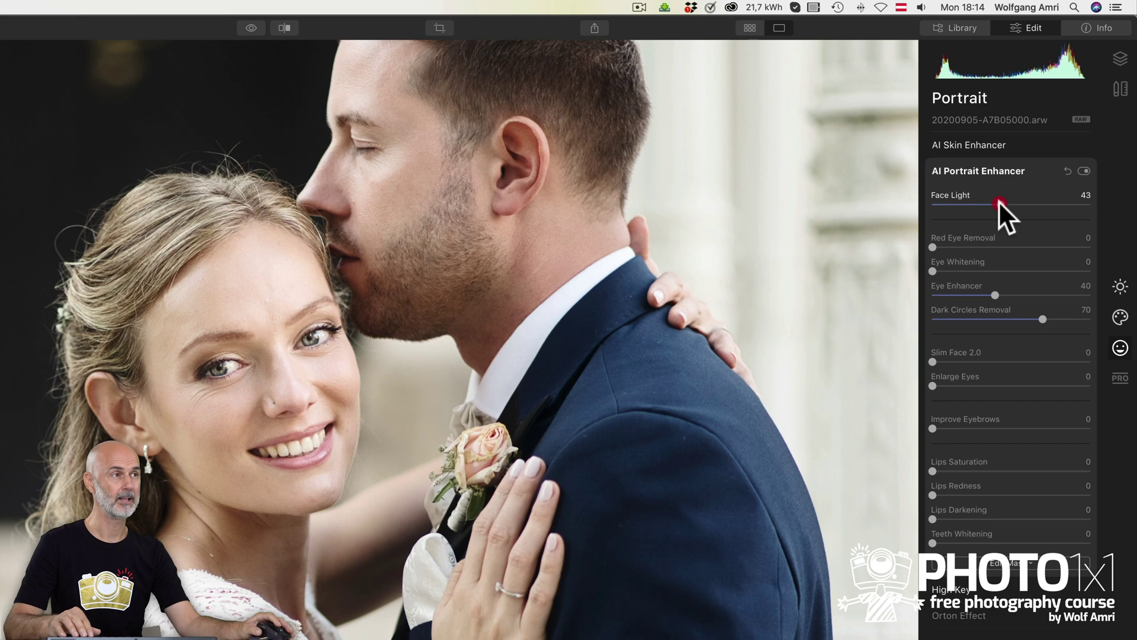
Compare the AI Portrait Enhancer effect with Face Light at 0, and set Face Light to 40.
{"action": "left_click_drag", "start_coordinate": [998, 201], "coordinate": [919, 198]}
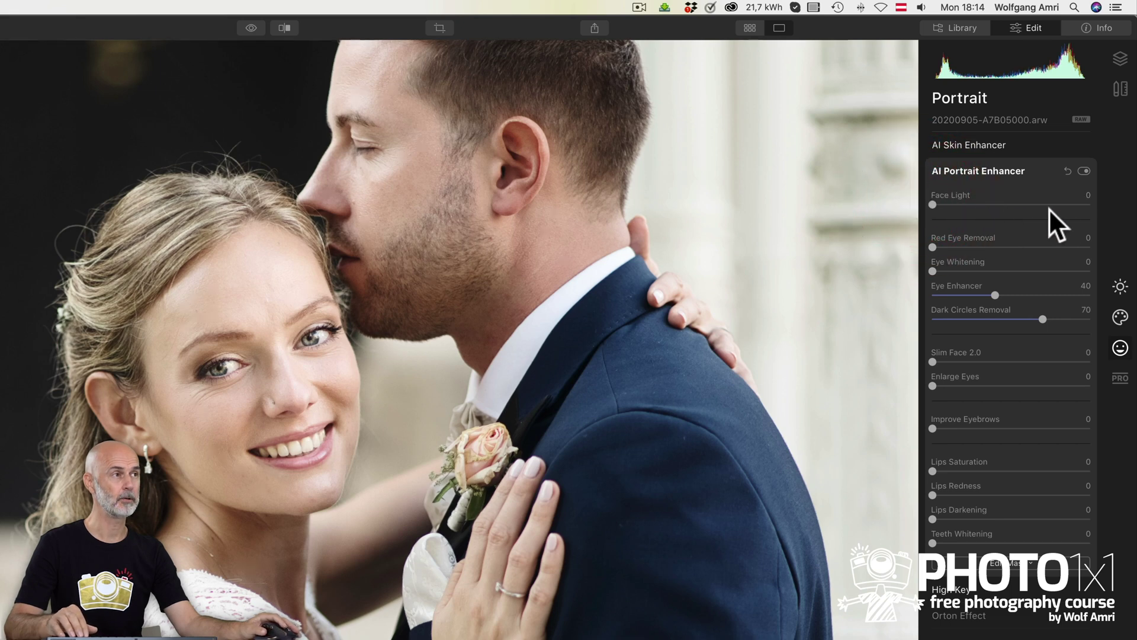
{"action": "left_click", "coordinate": [1084, 169]}
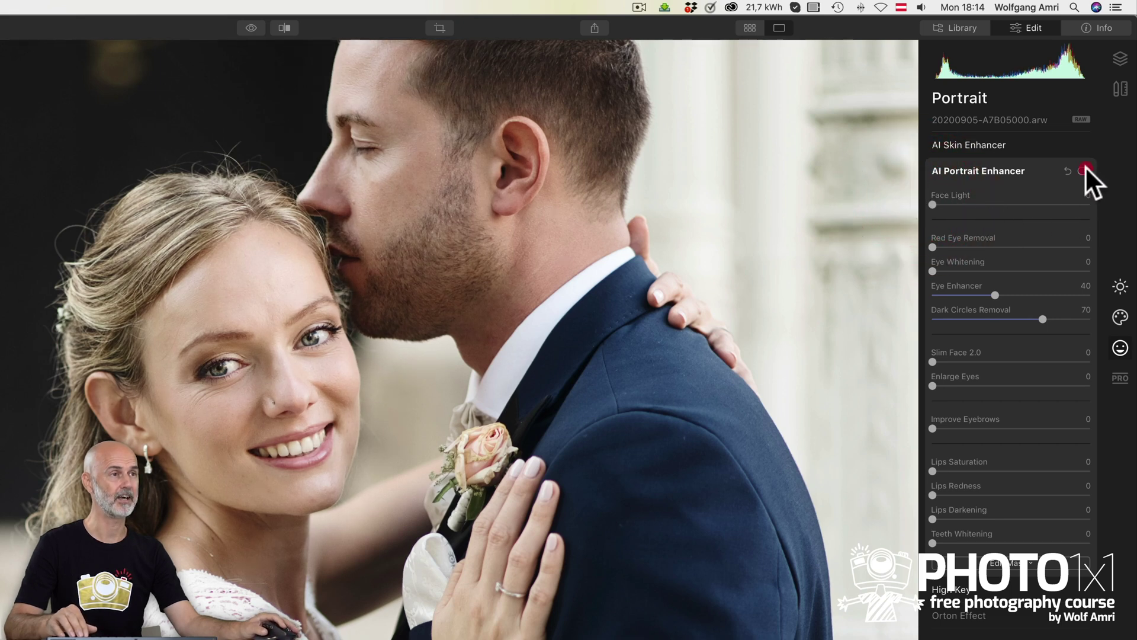
{"action": "left_click", "coordinate": [1084, 171]}
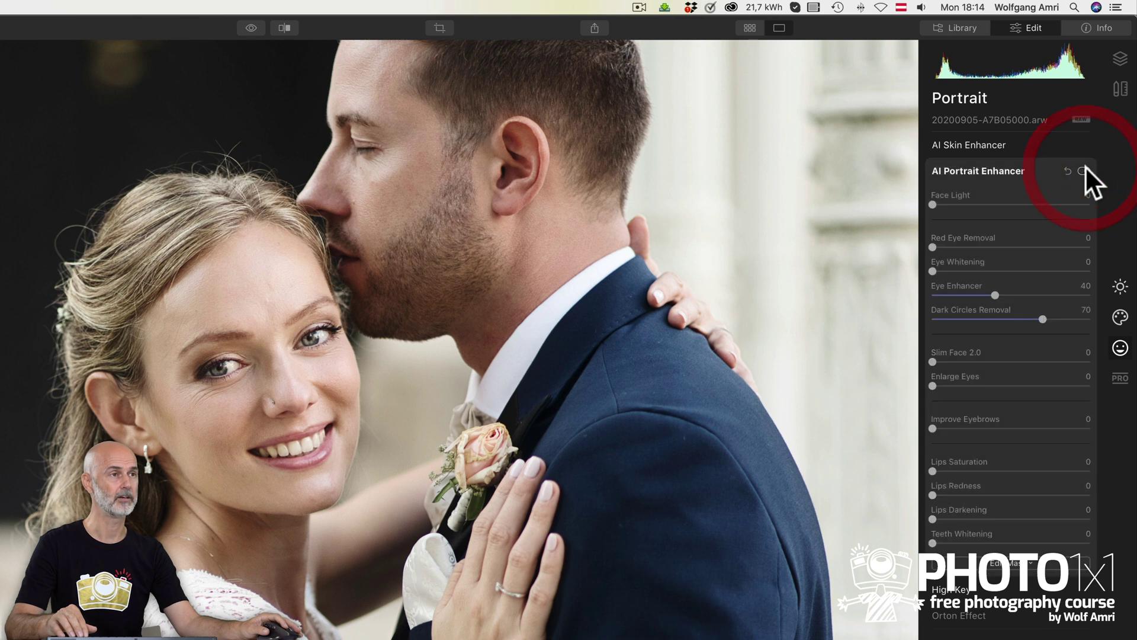
{"action": "left_click", "coordinate": [1084, 170]}
{"action": "left_click", "coordinate": [1084, 170]}
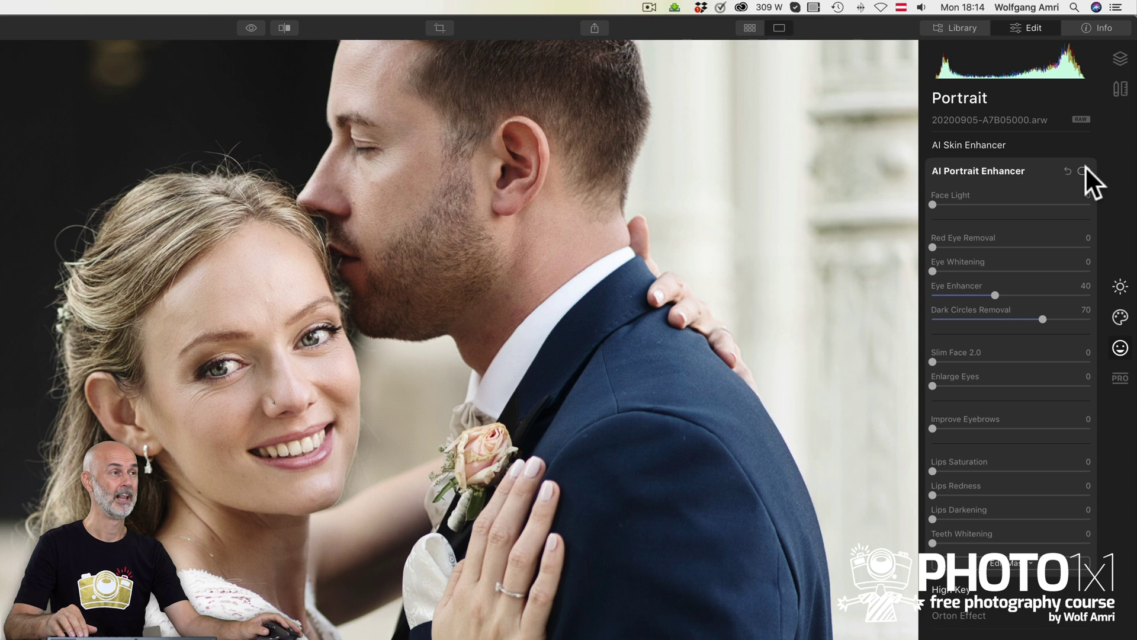
{"action": "left_click", "coordinate": [997, 202]}
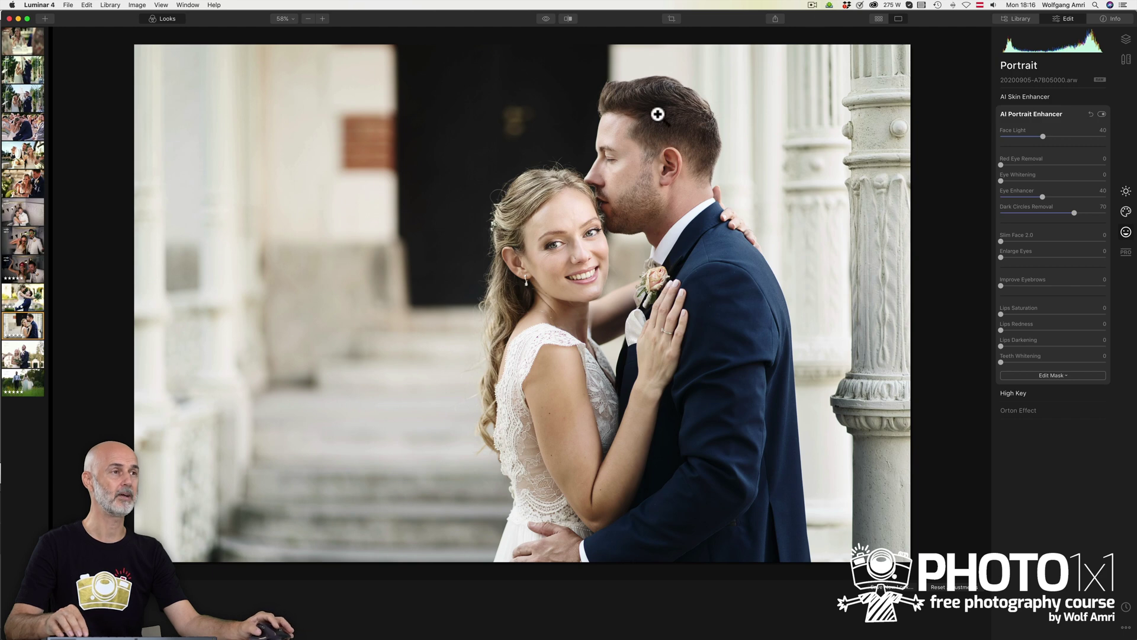
Copy the column photo's edit settings and paste them onto the photo of the couple walking through the meadow.
{"action": "key", "text": "super+c"}
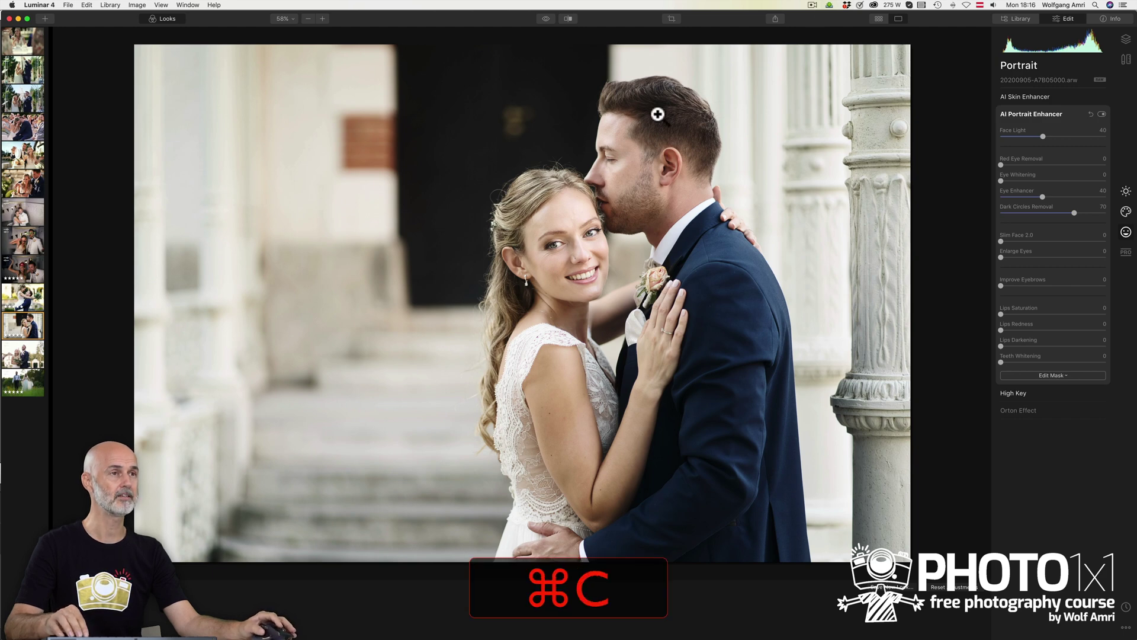
{"action": "left_click", "coordinate": [22, 382]}
{"action": "key", "text": "super+v"}
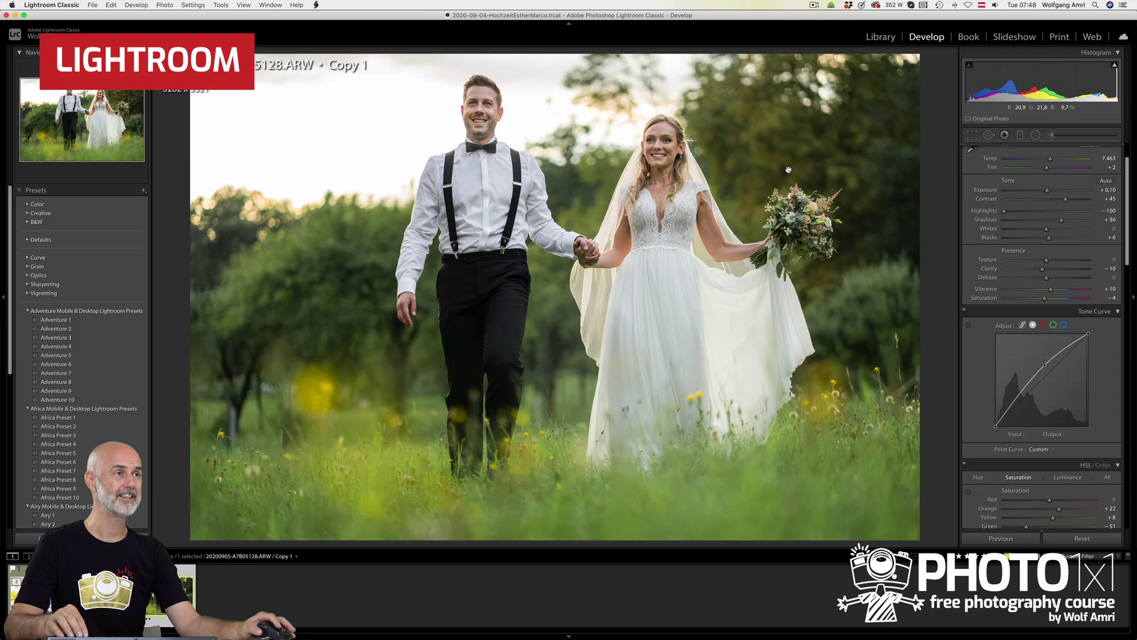
In Lightroom Classic, start the Adjustment Brush on the bride in the meadow photo and open the brush's effect presets.
{"action": "key", "text": "z"}
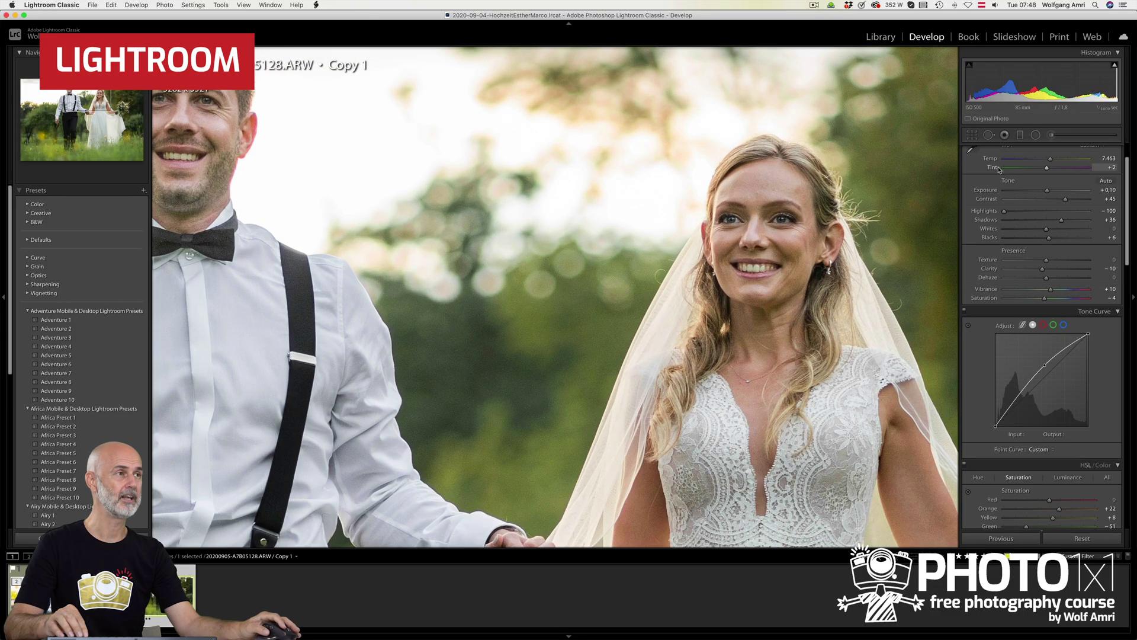
{"action": "key", "text": "k"}
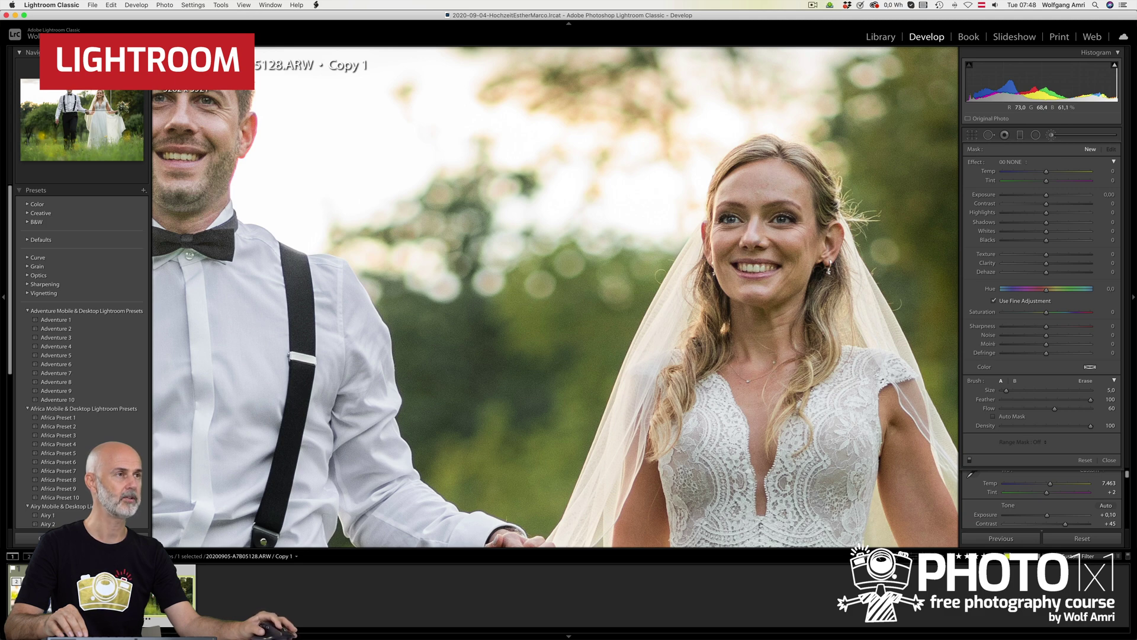
{"action": "left_click", "coordinate": [1013, 162]}
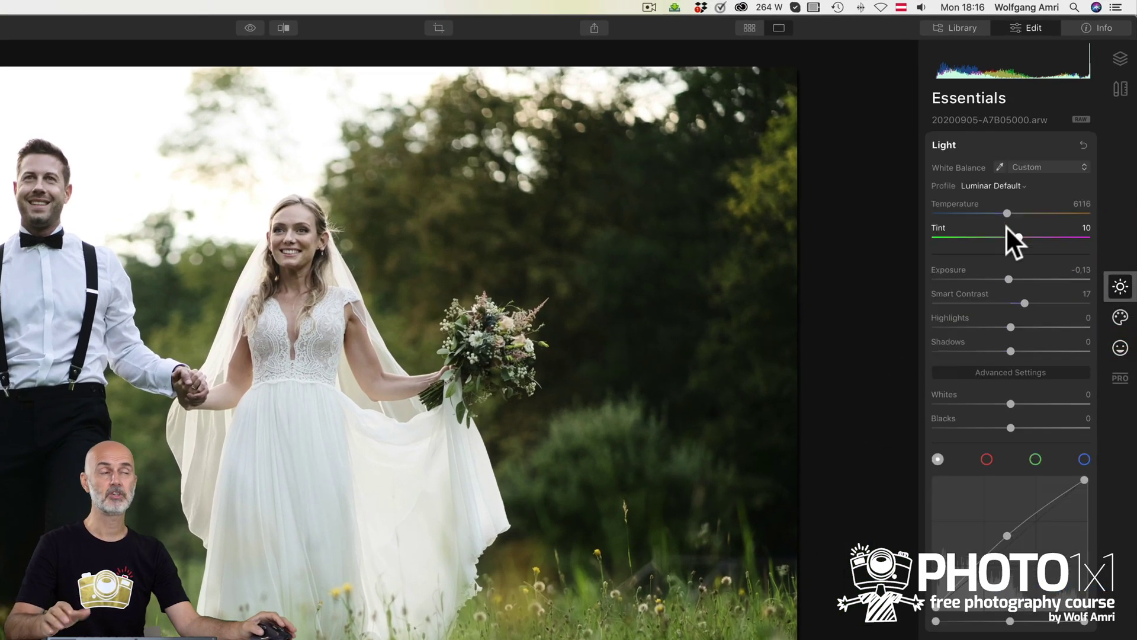
In Luminar 4, set the meadow photo's Light Exposure to -0.05 and its Temperature to 6116.
{"action": "left_click", "coordinate": [1009, 277]}
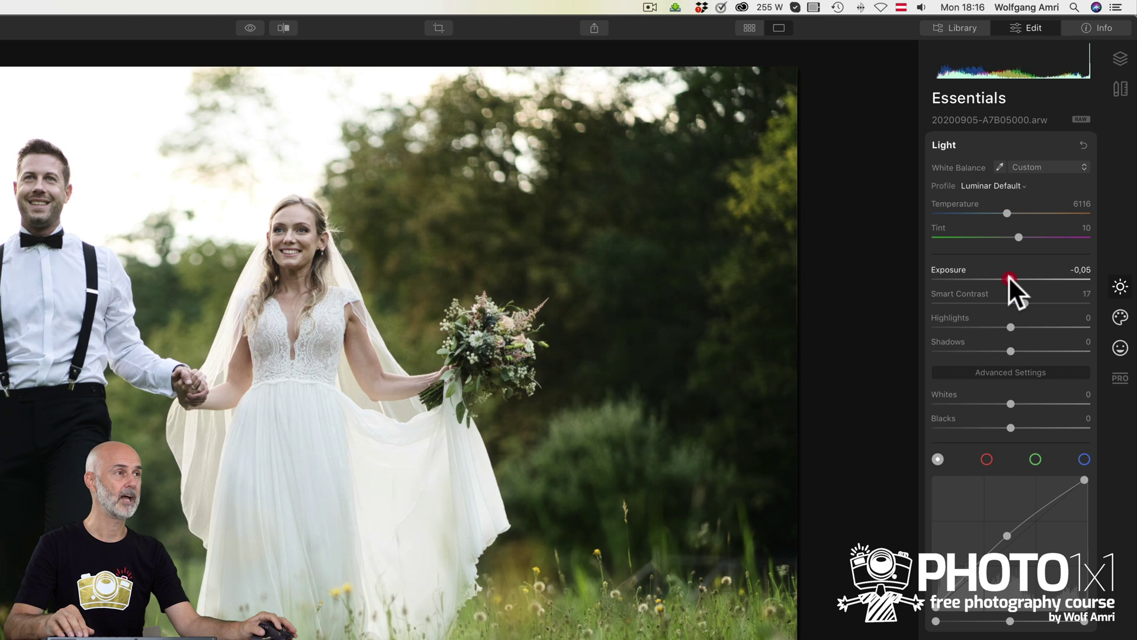
{"action": "left_click_drag", "start_coordinate": [1004, 211], "coordinate": [1007, 212]}
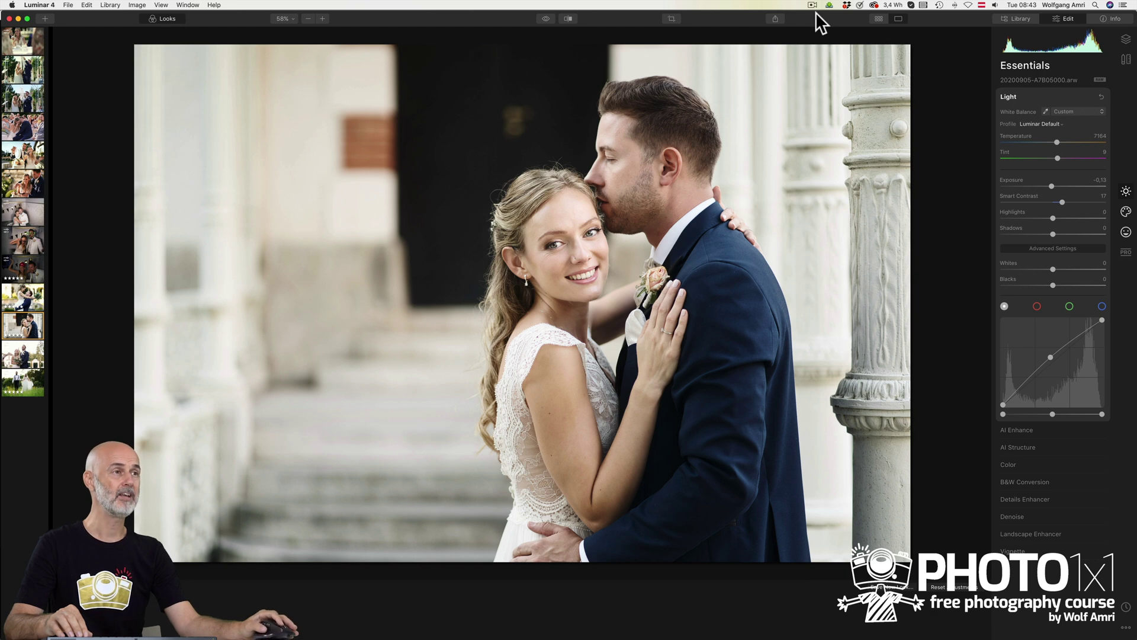
Copy the column photo's edit settings and paste them onto the dark party photo of the couple wearing small hats.
{"action": "key", "text": "super+c"}
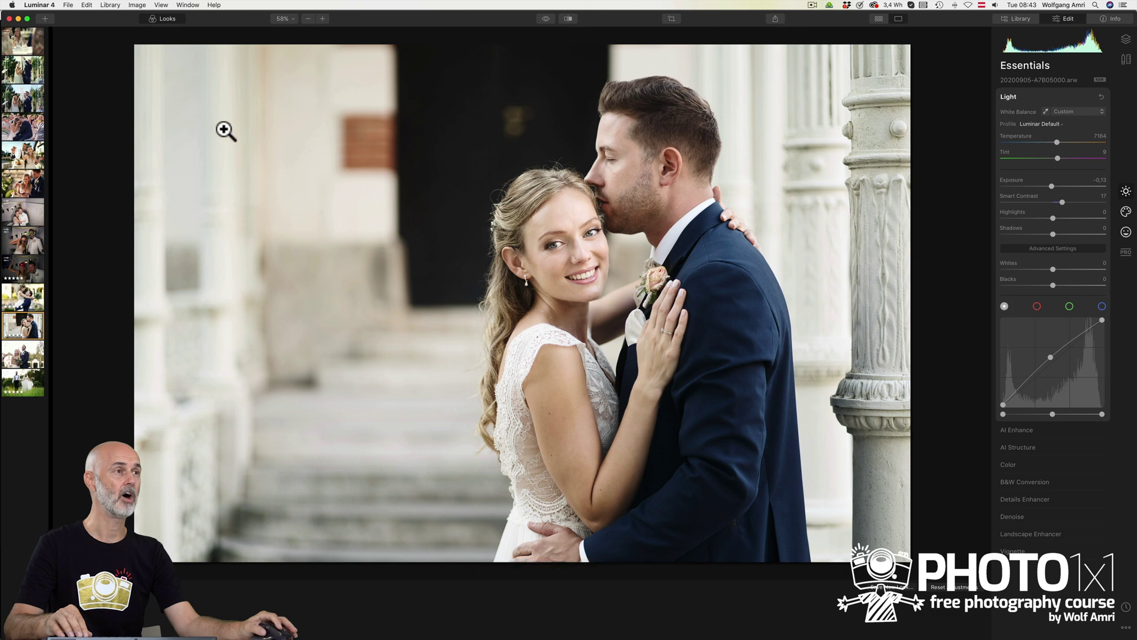
{"action": "left_click", "coordinate": [28, 271]}
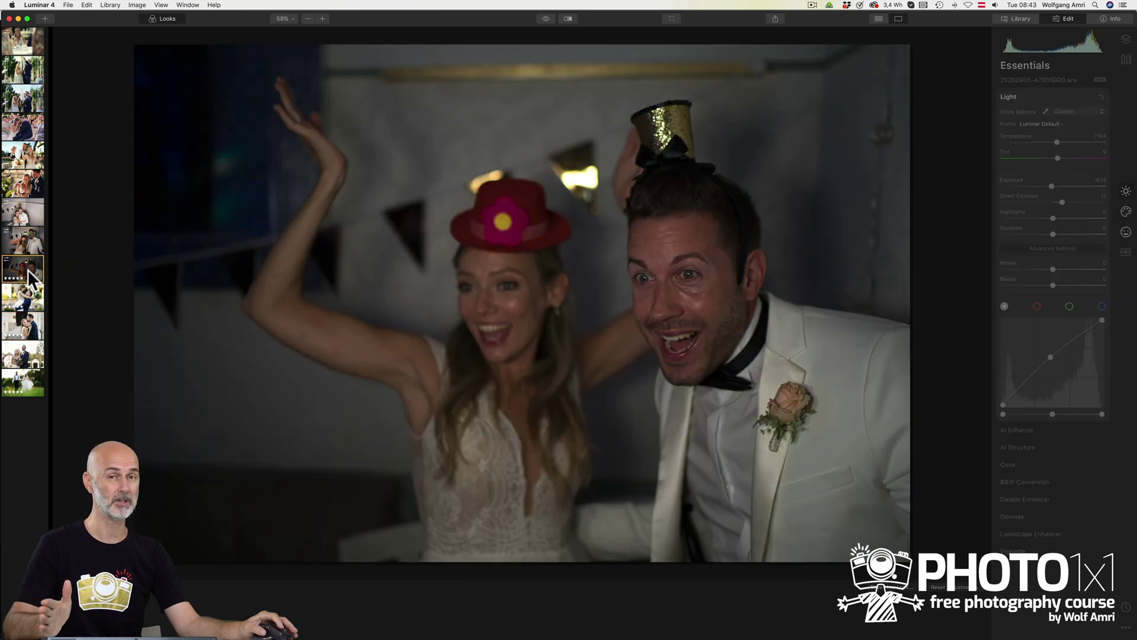
{"action": "key", "text": "super"}
{"action": "key", "text": "super+v"}
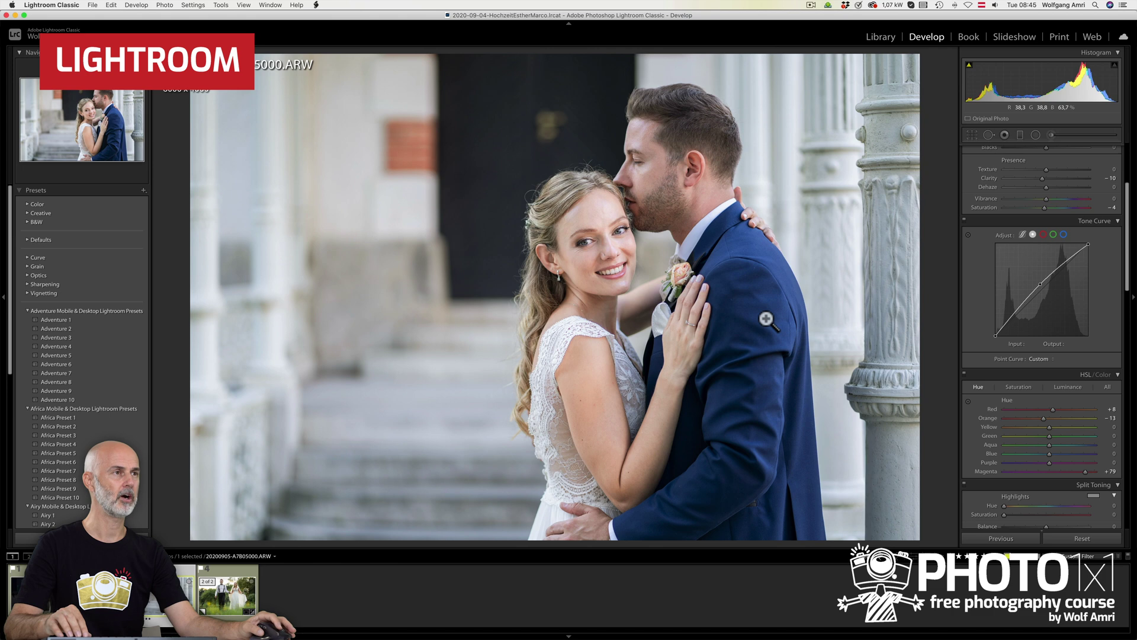
In Lightroom Classic, copy the column photo's develop settings and paste them onto the party photo of the couple in hats.
{"action": "key", "text": "super+c"}
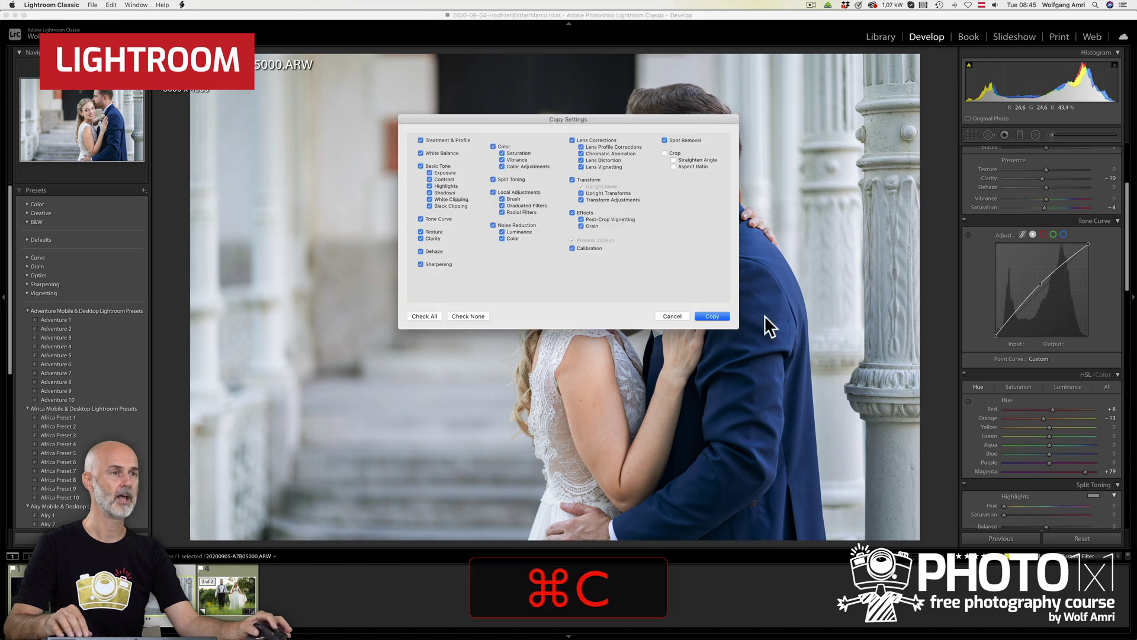
{"action": "key", "text": "super+Return"}
{"action": "key", "text": "Left"}
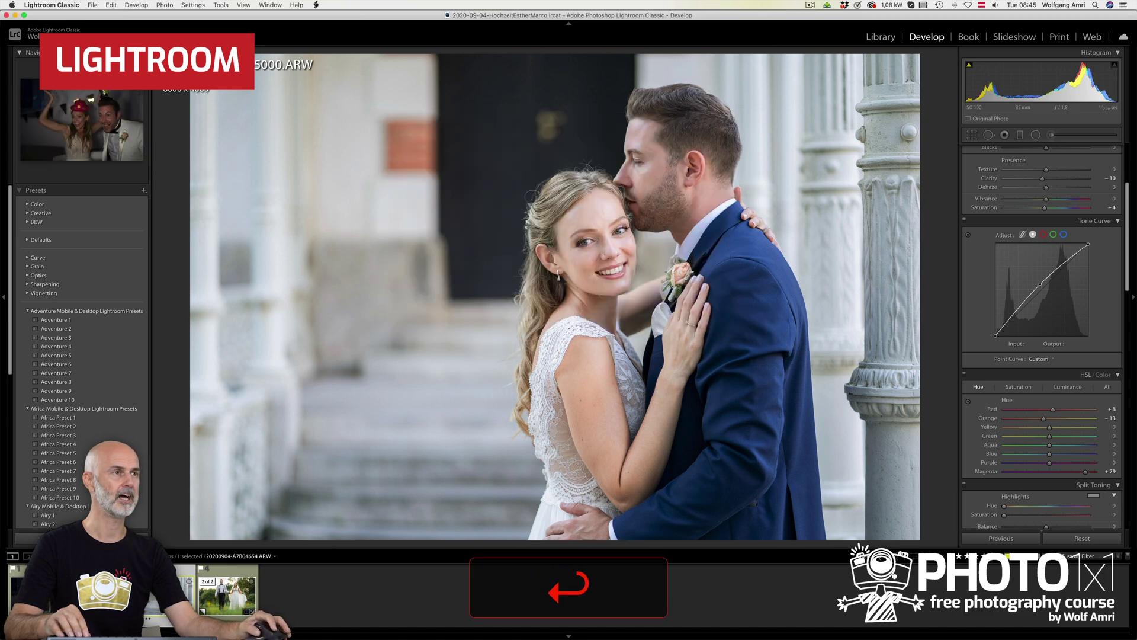
{"action": "key", "text": "super+v"}
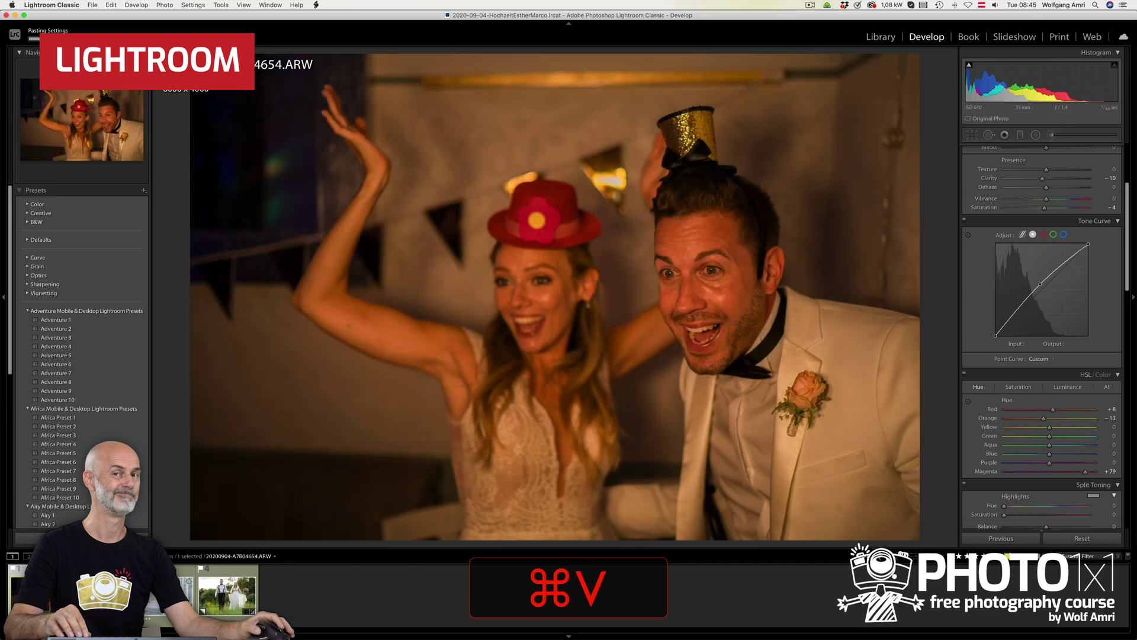